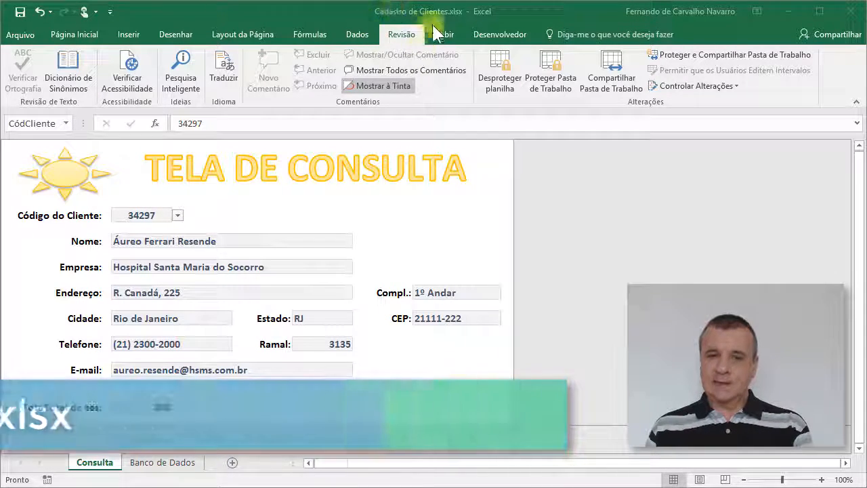
# Step: Review the ranges that the defined names Cadastro and Códigos refer to in the Name Manager
pyautogui.click(587, 157)
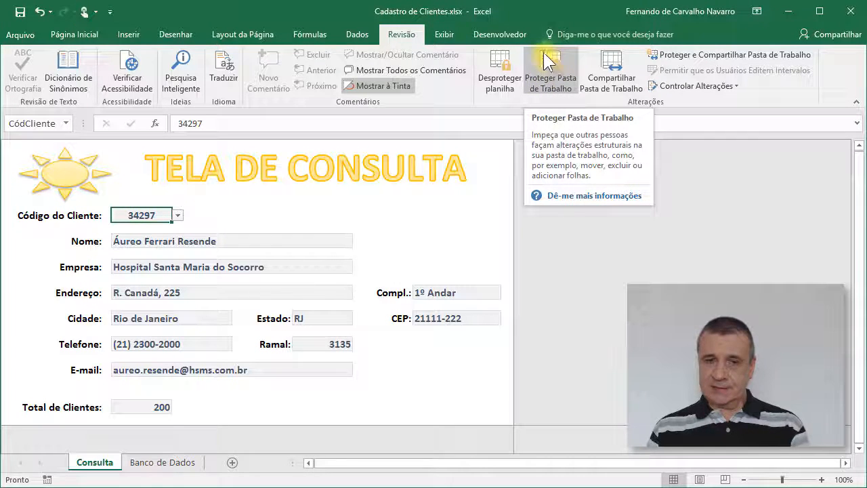
pyautogui.click(155, 463)
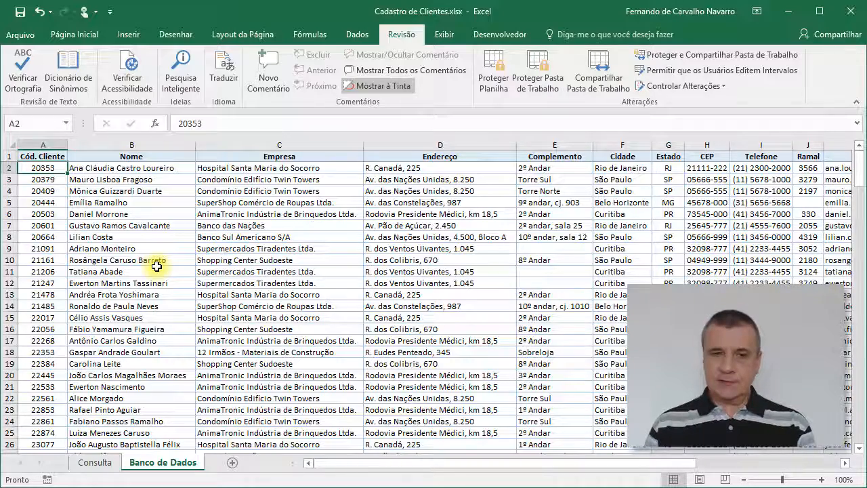
pyautogui.click(310, 39)
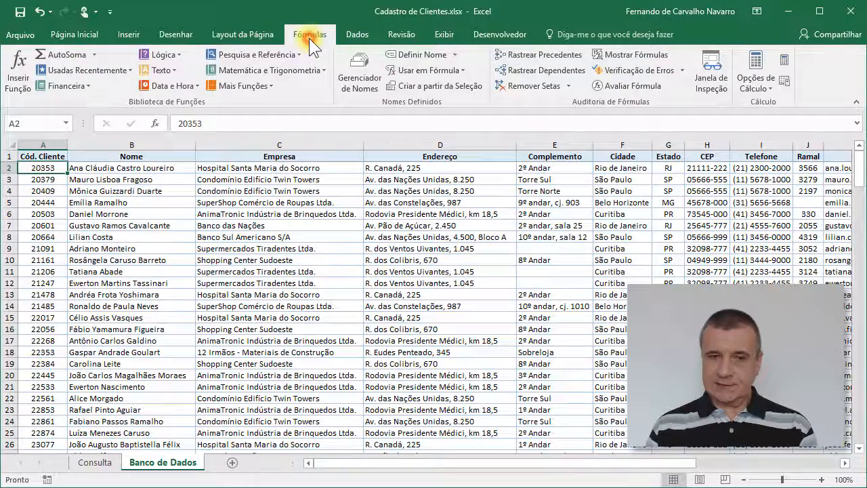
pyautogui.click(360, 65)
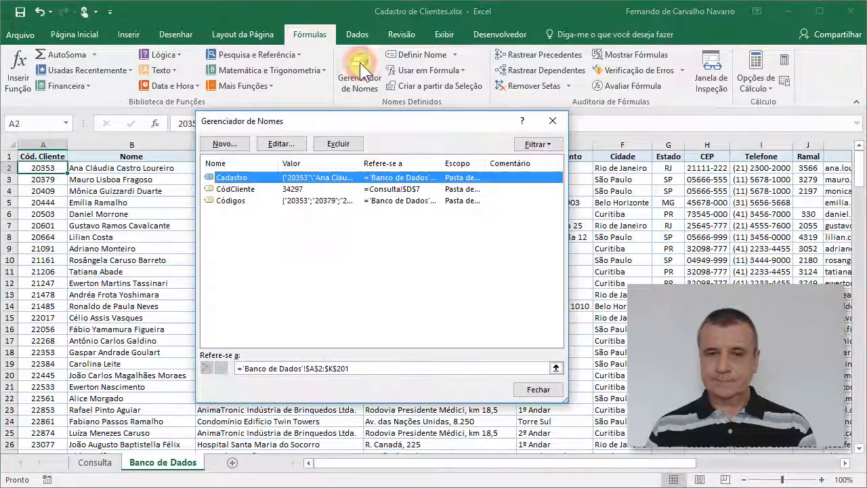
pyautogui.click(239, 218)
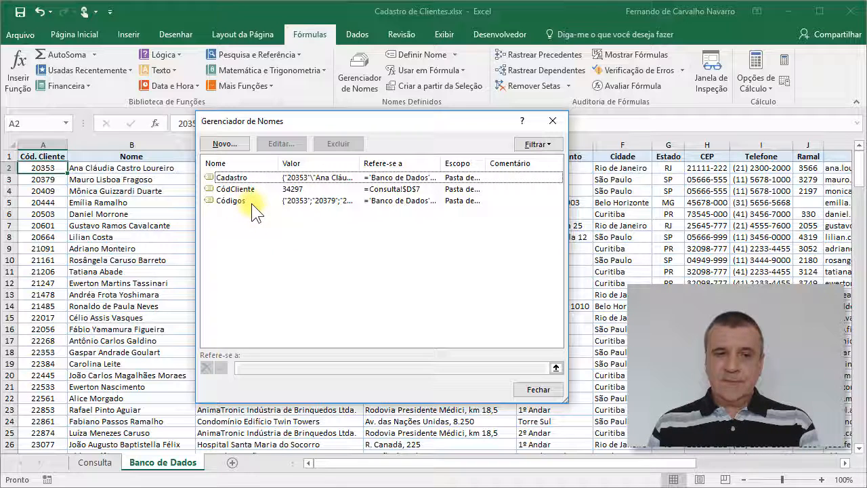
pyautogui.click(245, 179)
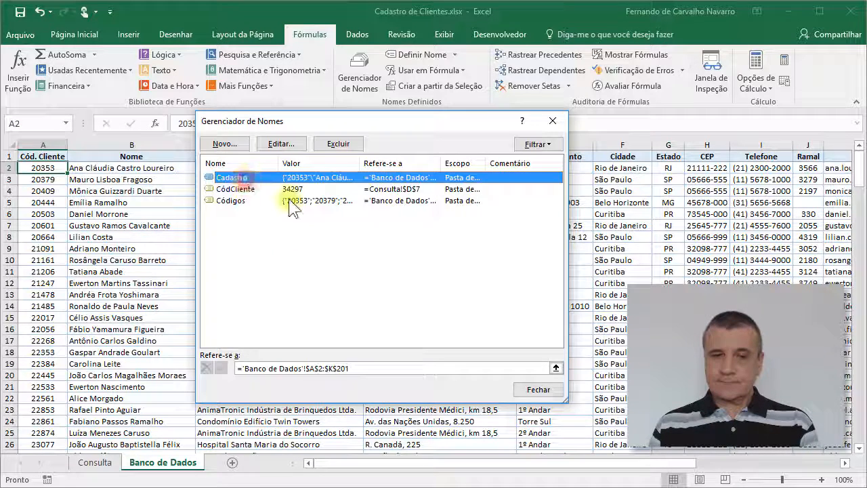
pyautogui.click(241, 203)
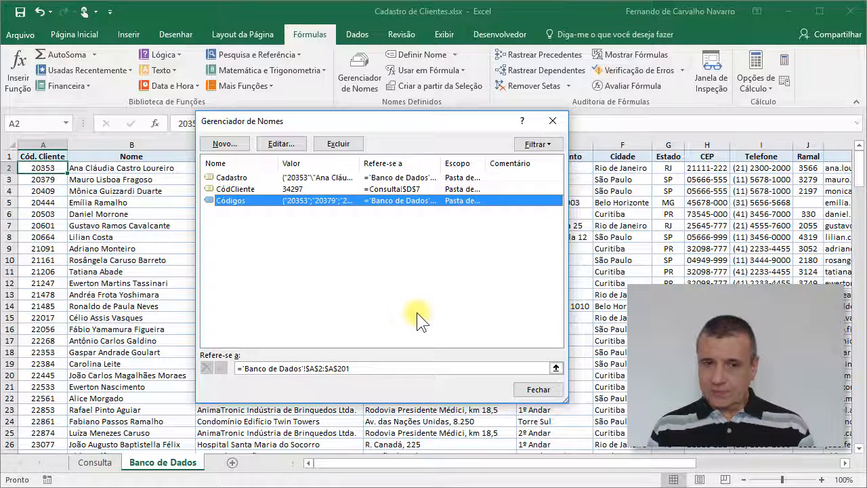
pyautogui.click(534, 392)
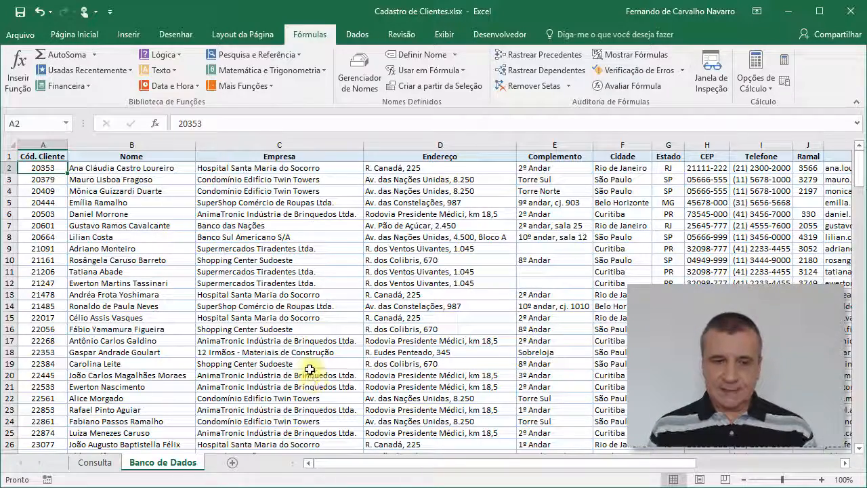
# Step: Insert a blank row at row 3 of the Banco de Dados sheet and enter a new client code in A3
pyautogui.click(6, 179)
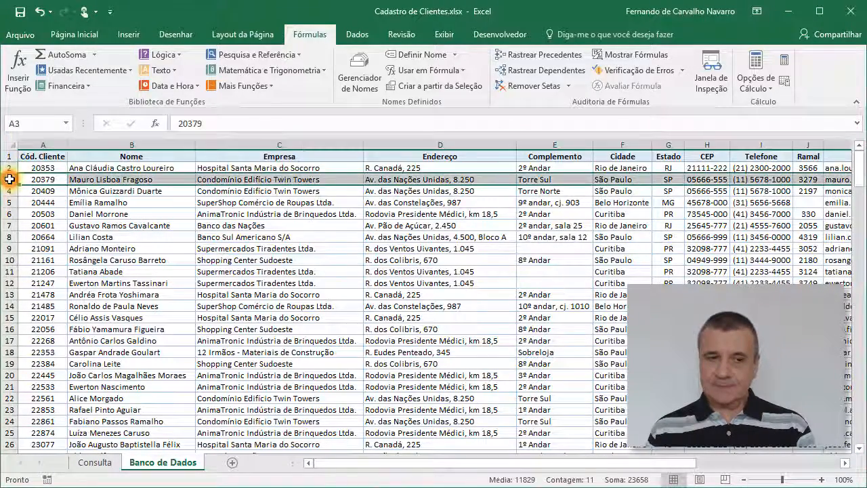
pyautogui.rightClick(7, 179)
pyautogui.click(47, 275)
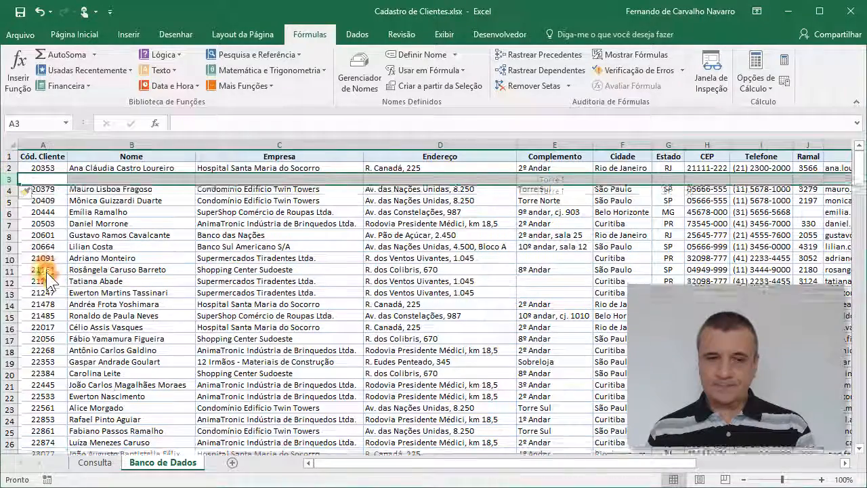
pyautogui.click(41, 179)
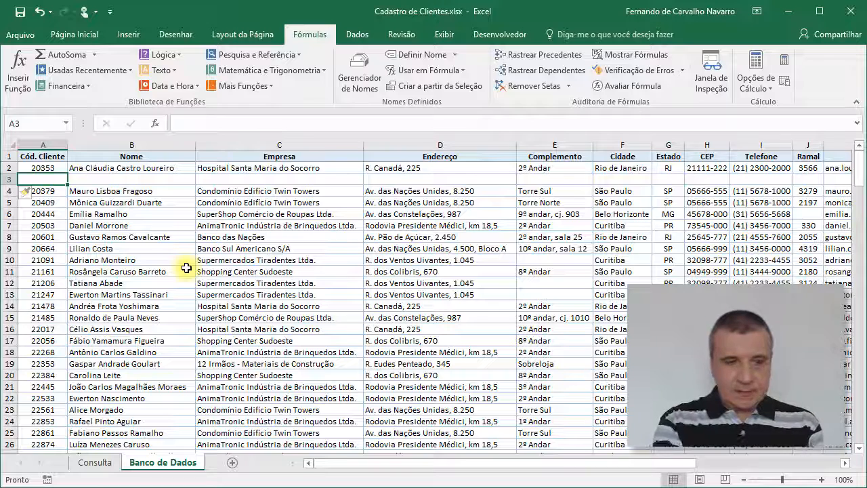
pyautogui.write('2')
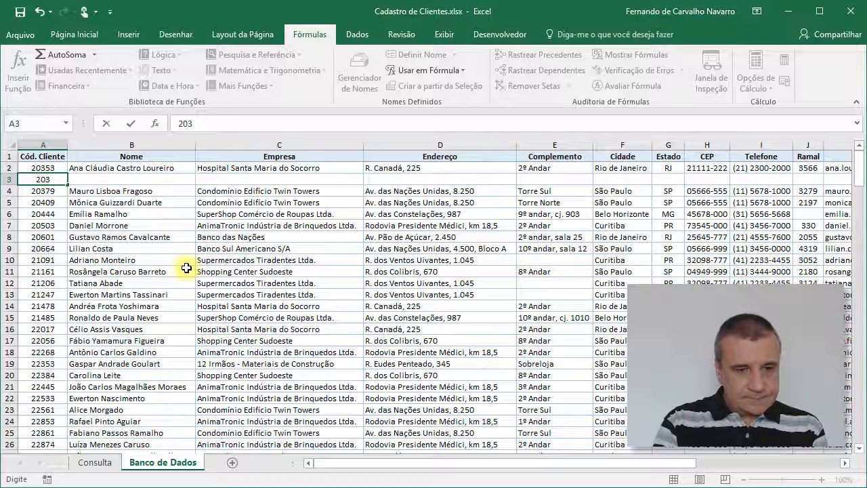
pyautogui.write('0355')
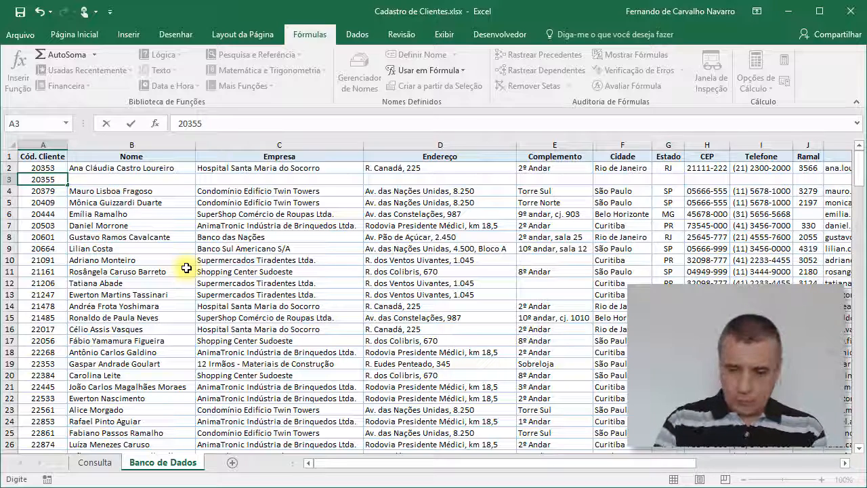
pyautogui.press('Return')
# Step: Fill in the new client's full name in B3 and the company Consultor Office in C3
pyautogui.press('Up')
pyautogui.press('Right')
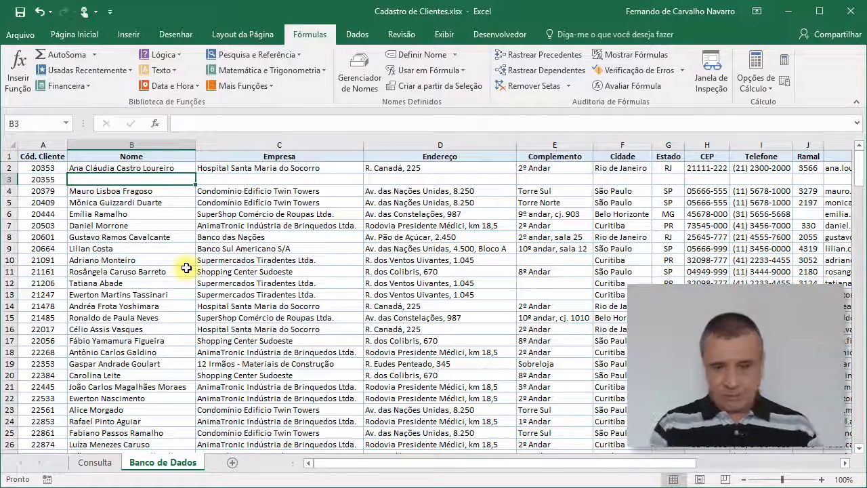
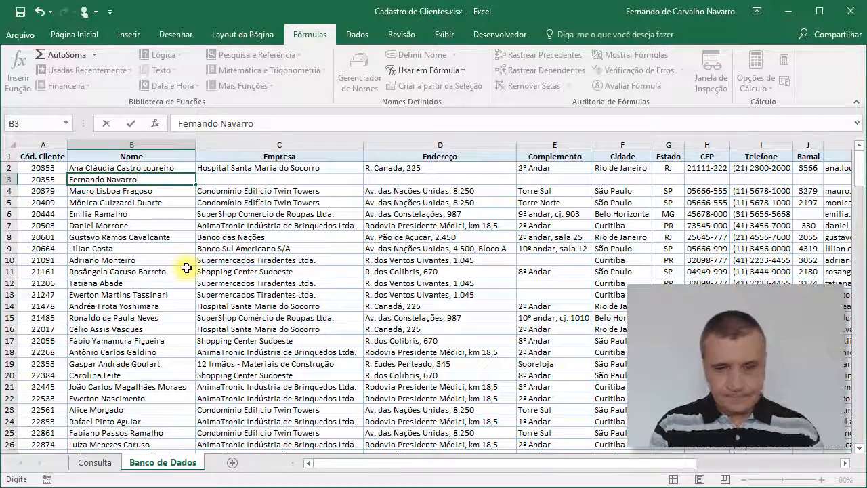
pyautogui.press('Return')
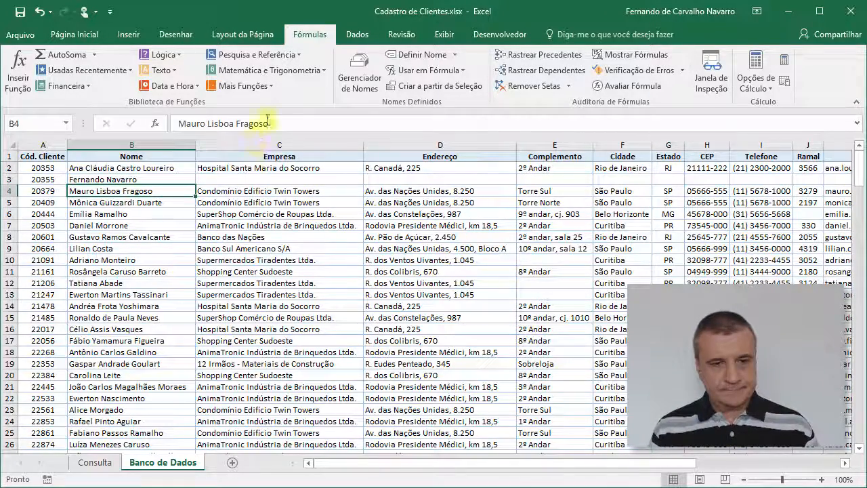
pyautogui.click(244, 179)
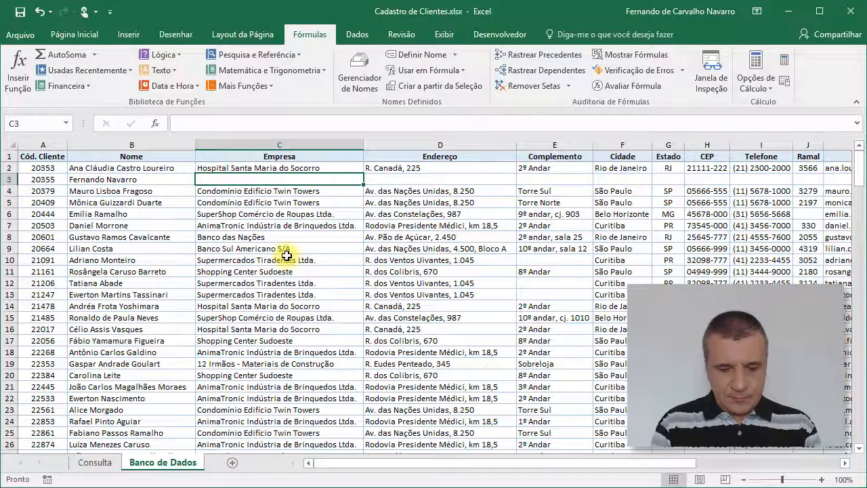
pyautogui.write('Consultor')
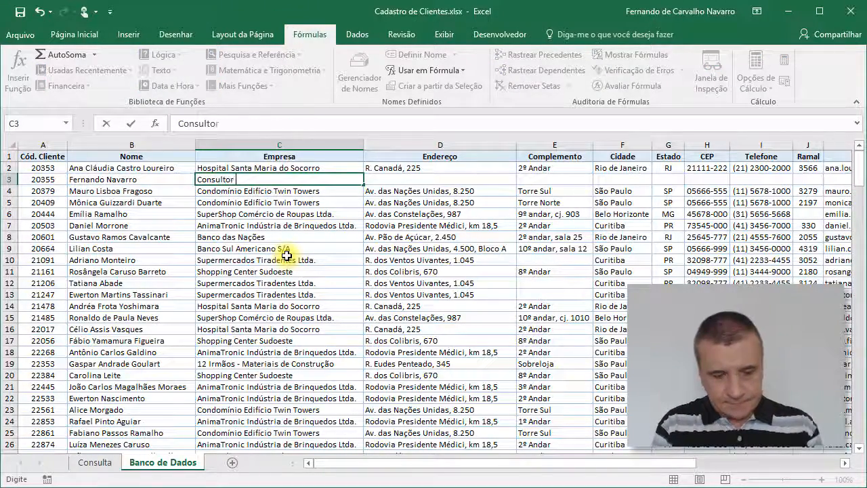
pyautogui.write(' Office')
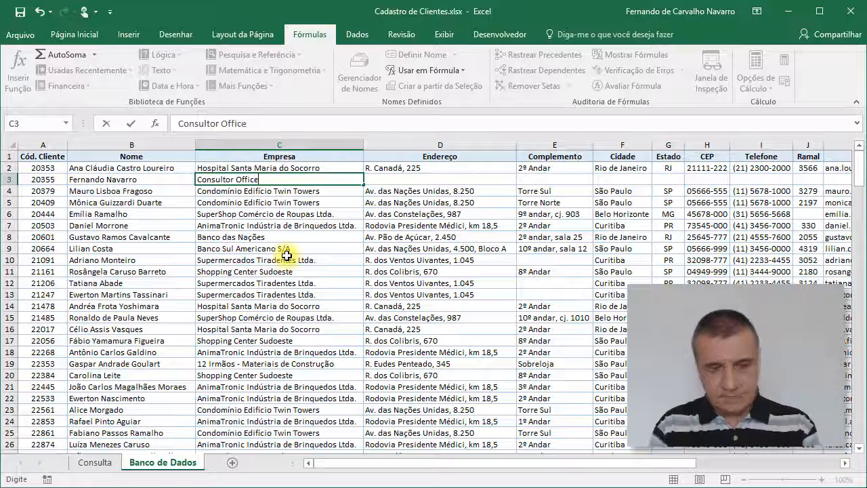
pyautogui.press('Return')
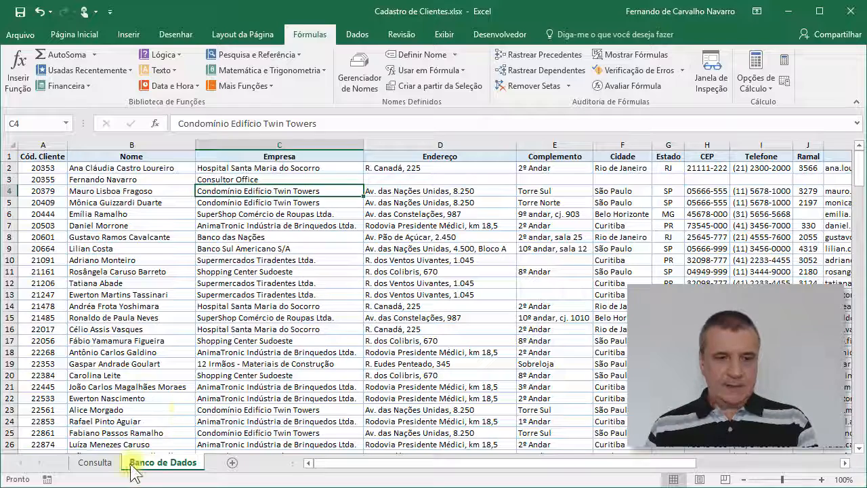
# Step: Look up the newly added client on the Consulta sheet by choosing its code in Código do Cliente
pyautogui.click(95, 464)
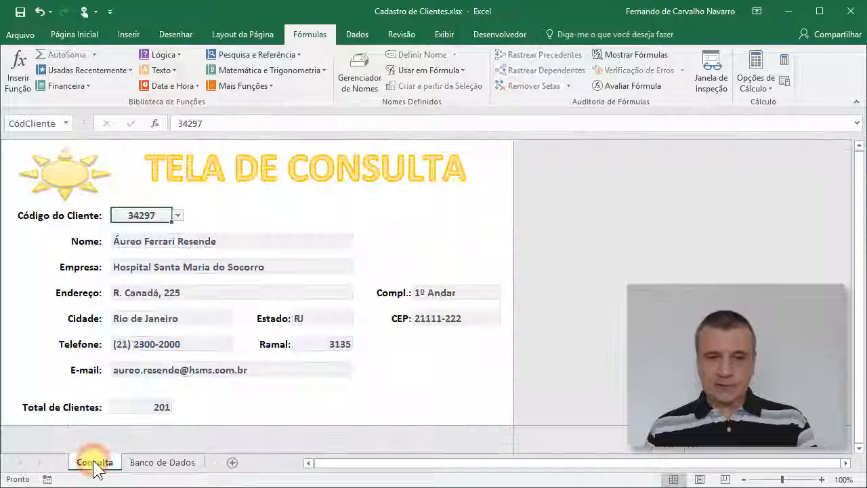
pyautogui.click(177, 215)
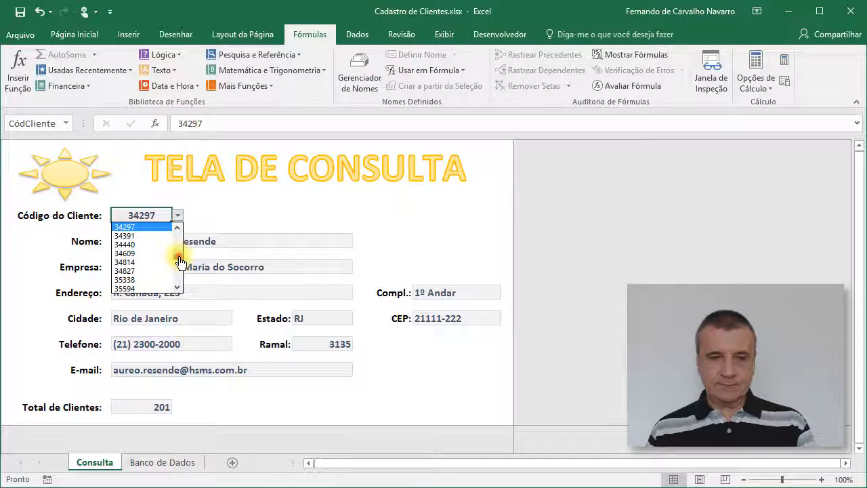
pyautogui.moveTo(180, 262); pyautogui.dragTo(178, 218)
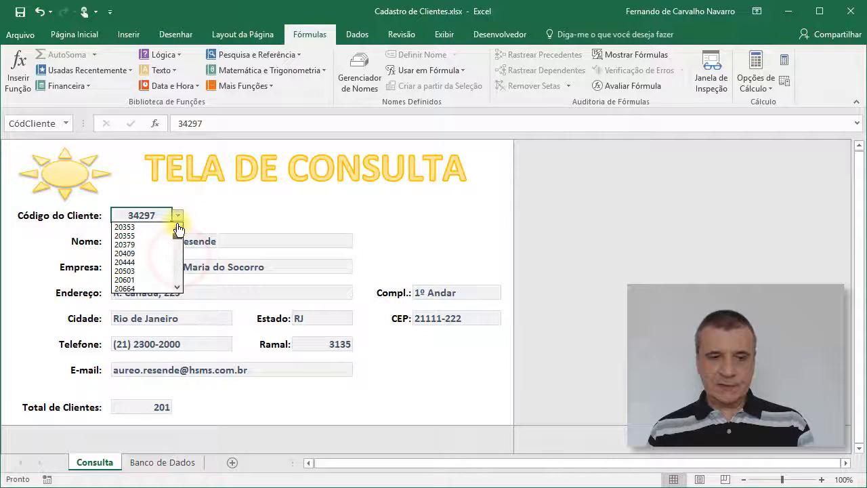
pyautogui.click(126, 235)
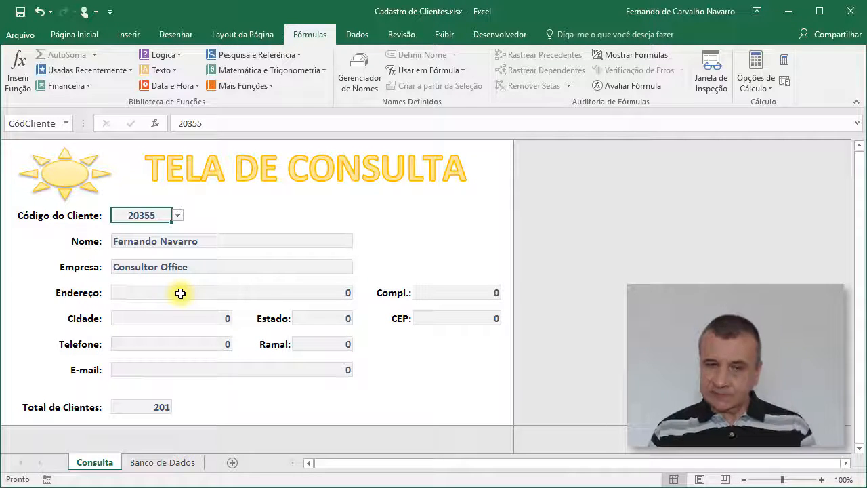
# Step: Delete the new client's entire row 3 from the Banco de Dados sheet
pyautogui.click(176, 462)
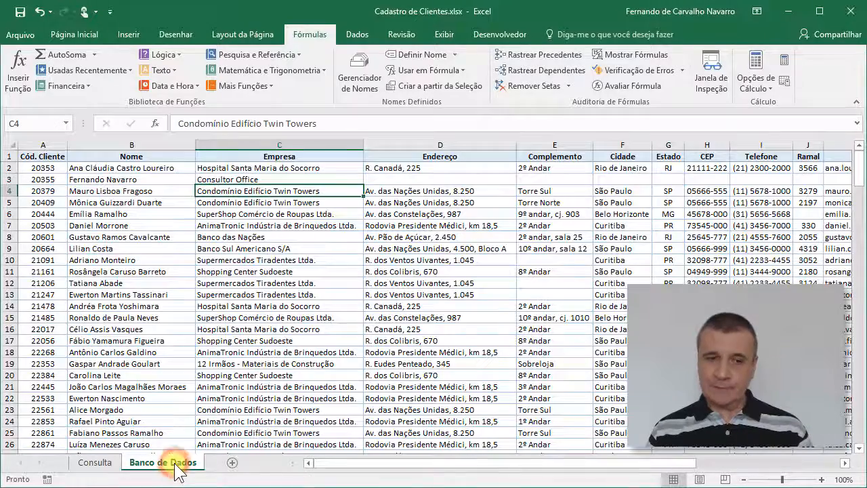
pyautogui.click(5, 178)
pyautogui.rightClick(5, 178)
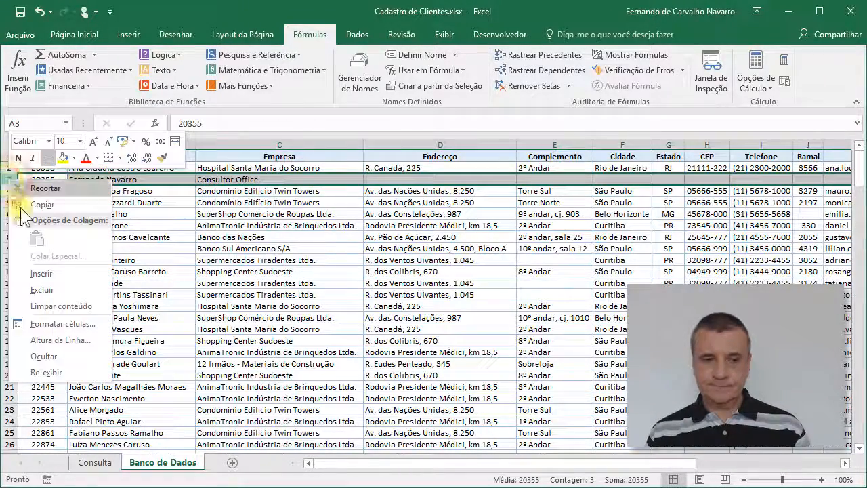
pyautogui.click(53, 290)
pyautogui.click(103, 201)
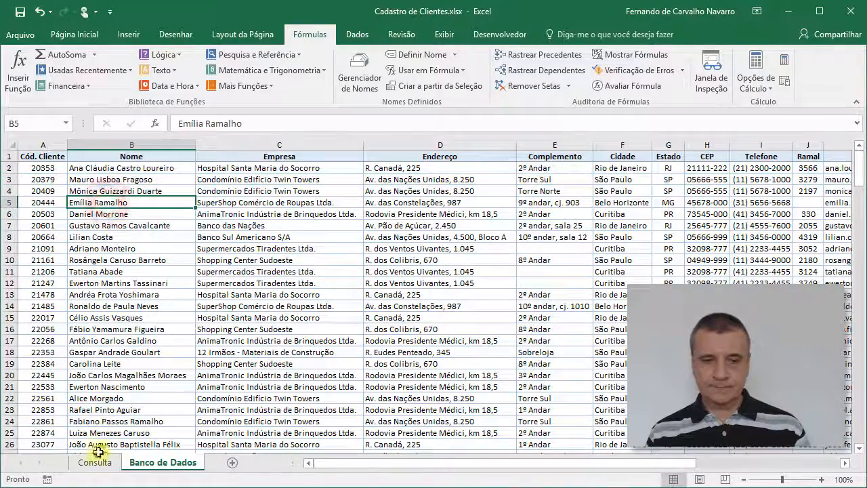
# Step: On the Consulta sheet, set Código do Cliente to the third code in its list
pyautogui.click(94, 461)
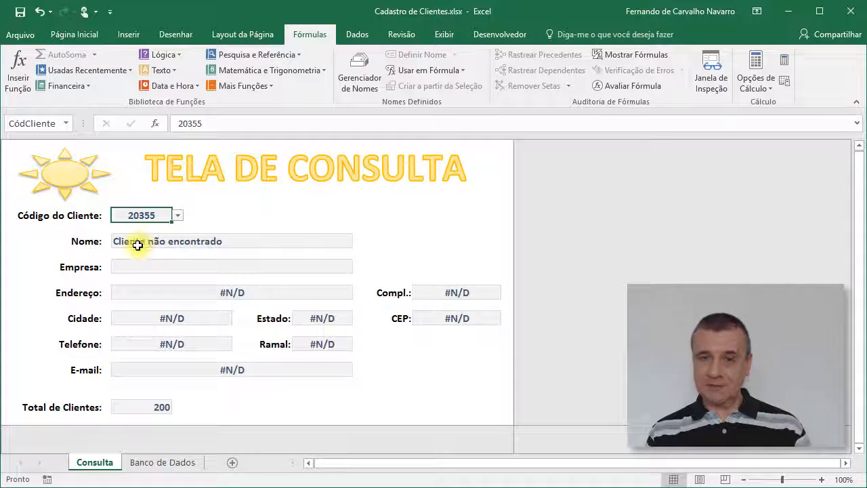
pyautogui.click(177, 216)
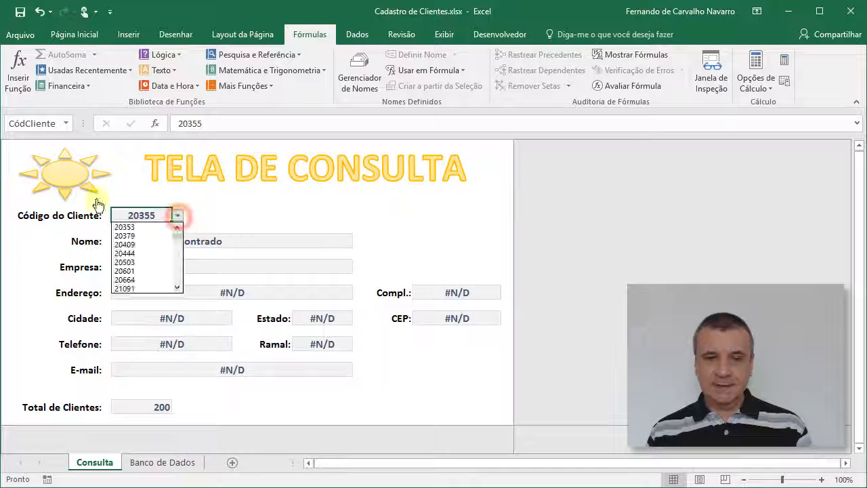
pyautogui.click(157, 244)
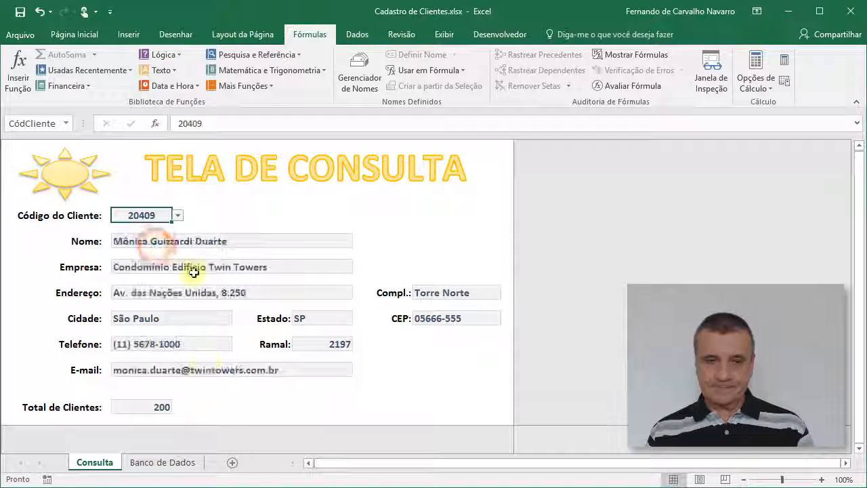
# Step: Enter a new client code in A202, the first empty row below the client list on the Banco de Dados sheet
pyautogui.click(174, 462)
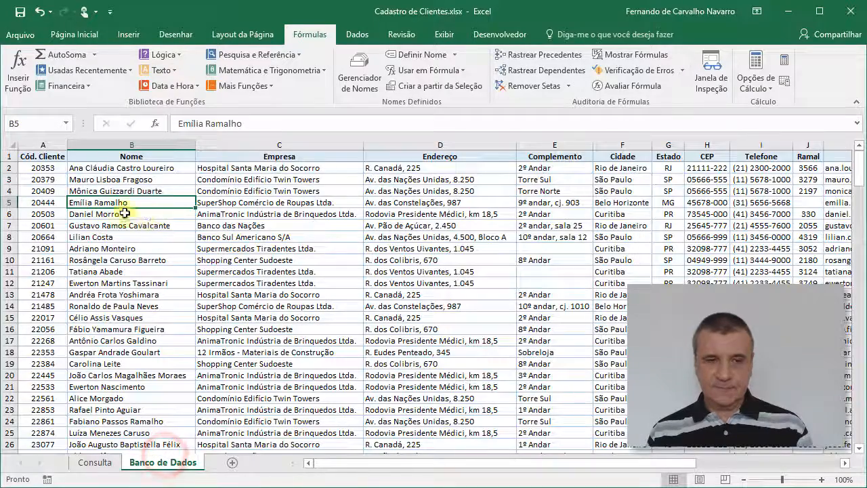
pyautogui.click(43, 168)
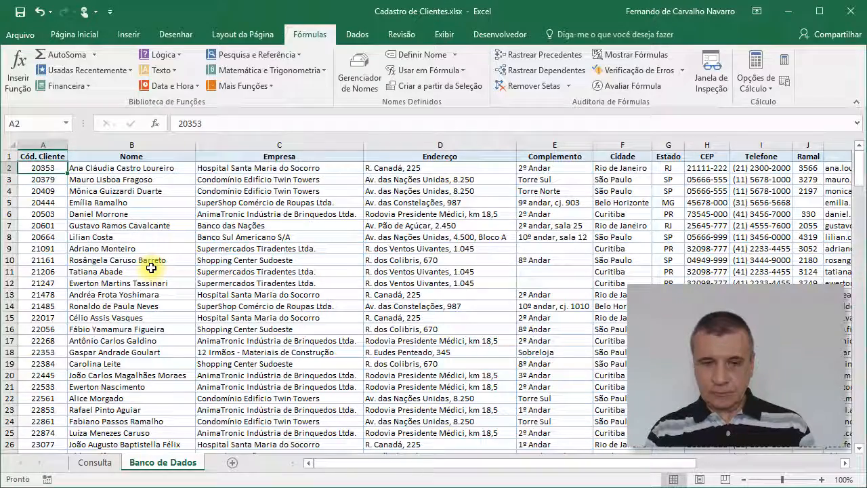
pyautogui.hotkey('ctrl', 'Down')
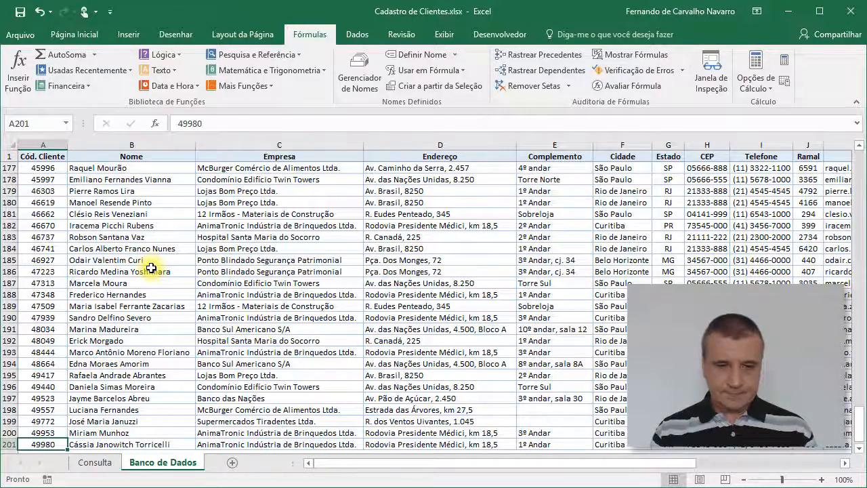
pyautogui.scroll(-2, 394, 356)
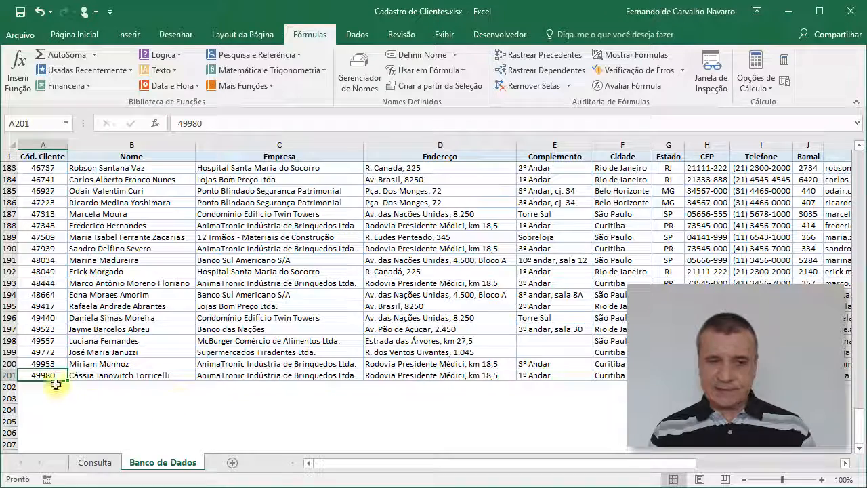
pyautogui.click(56, 385)
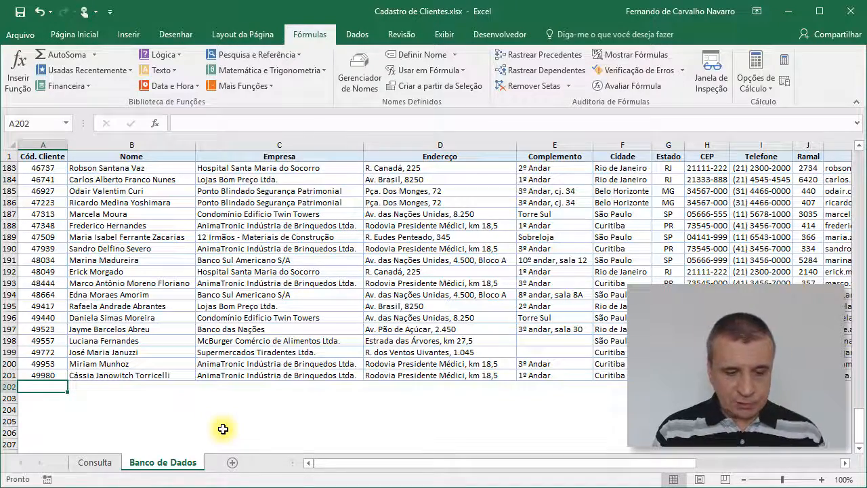
pyautogui.write('50000')
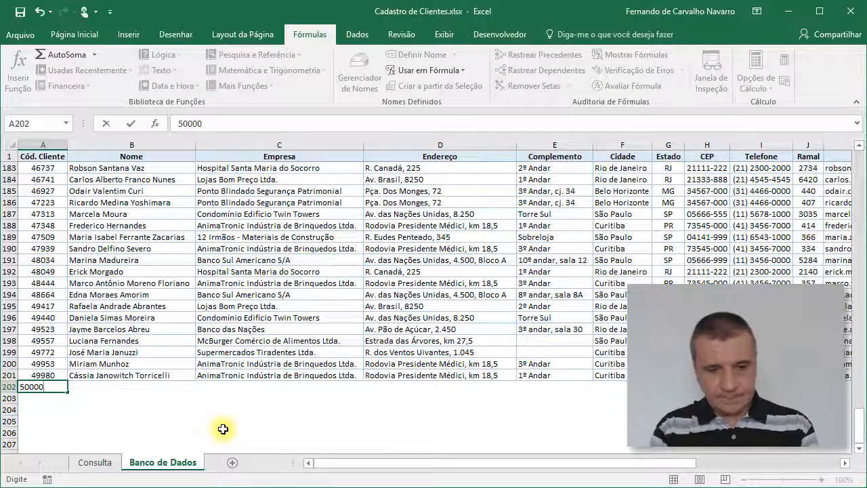
pyautogui.press('Tab')
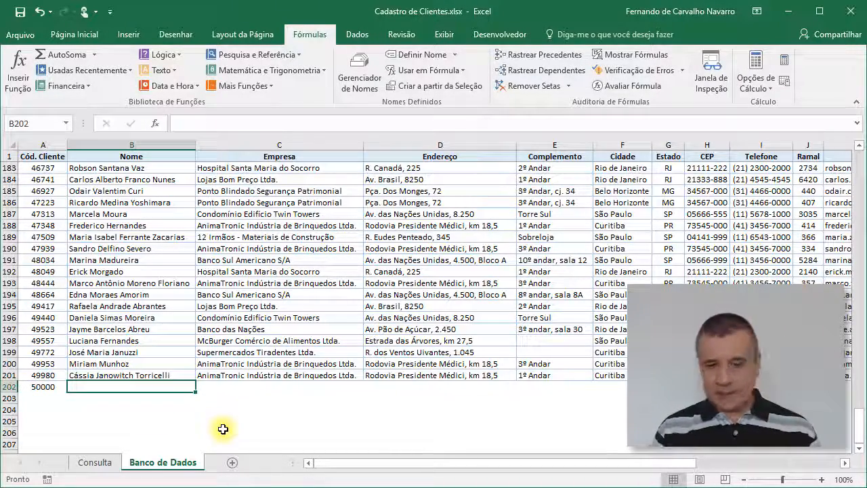
# Step: Fill in the new client's full name in B202 and the company XPTO in C202
pyautogui.write('Ful')
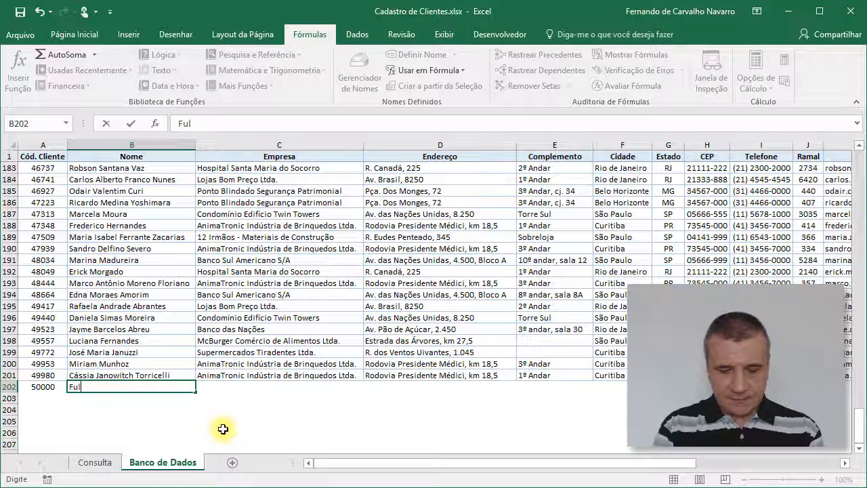
pyautogui.write('ano de T')
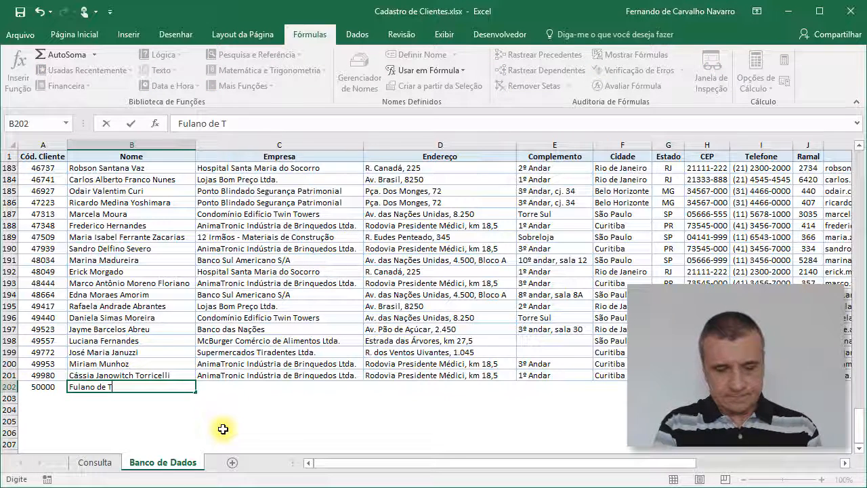
pyautogui.write('al')
pyautogui.press('Tab')
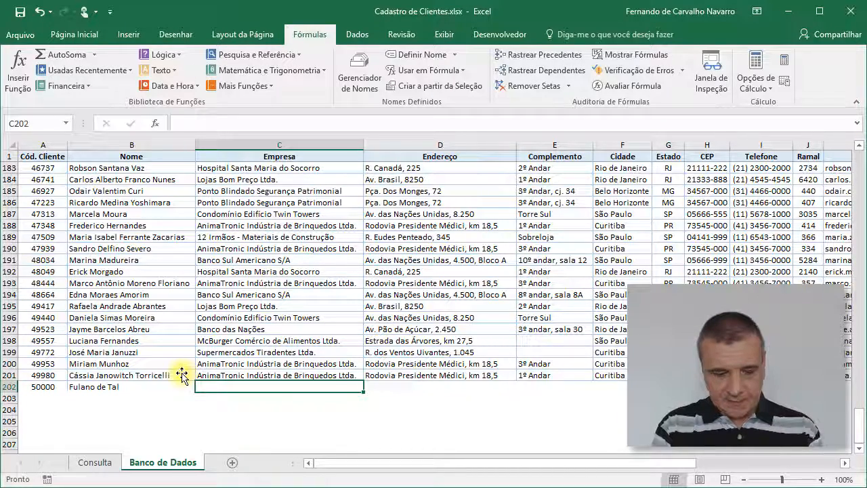
pyautogui.write('X')
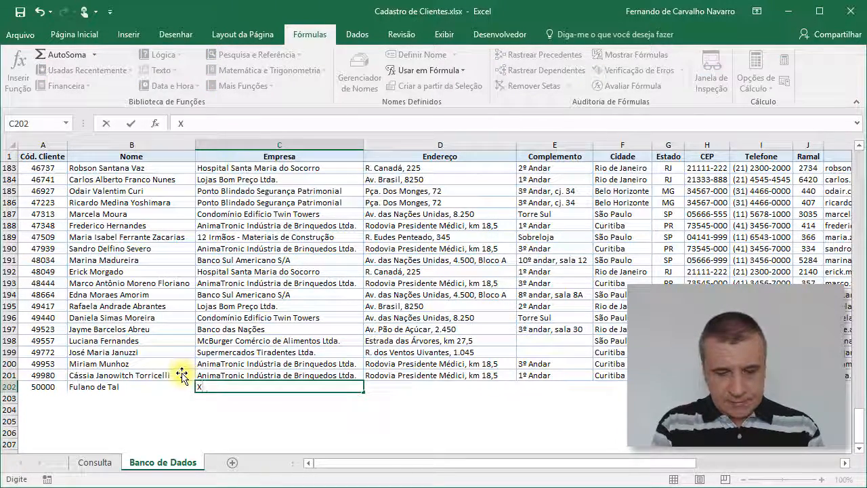
pyautogui.write('PTO')
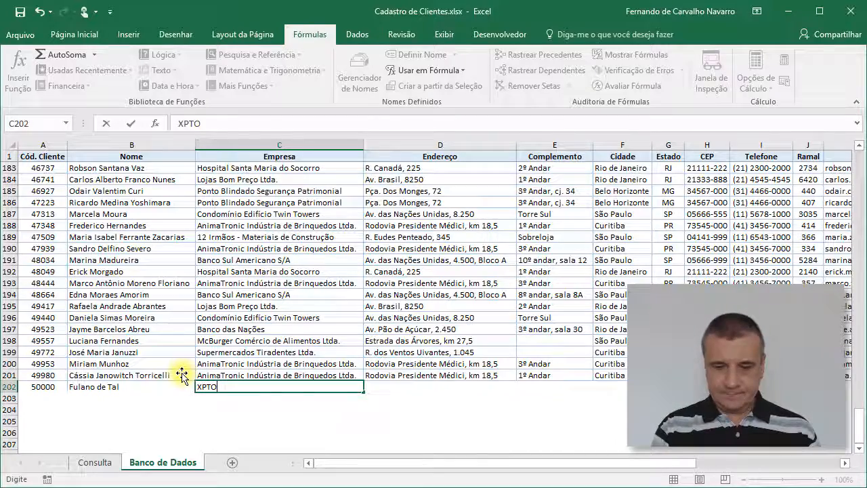
pyautogui.press('Tab')
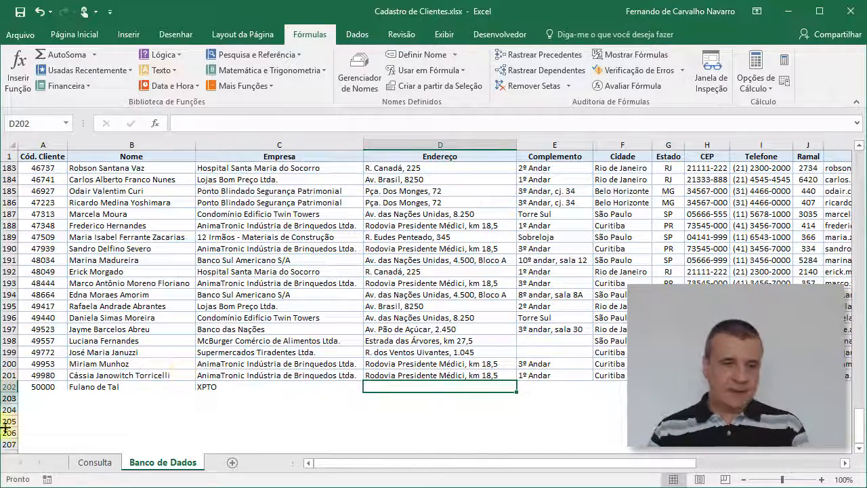
# Step: Check the end of the Código do Cliente list on the Consulta sheet for the newly added client's code
pyautogui.click(95, 462)
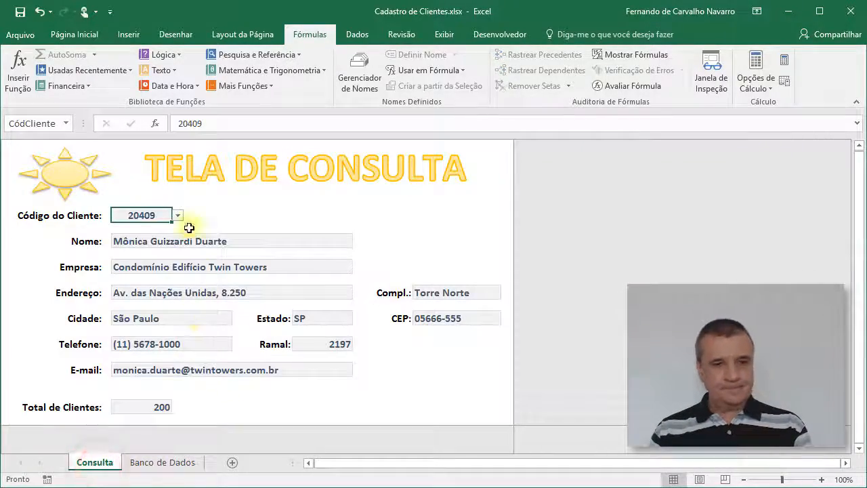
pyautogui.click(177, 216)
pyautogui.moveTo(180, 238); pyautogui.dragTo(179, 298)
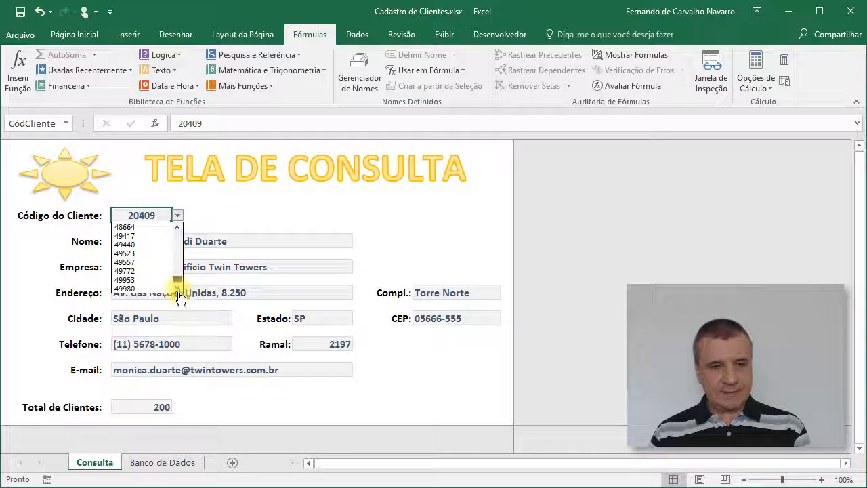
pyautogui.click(137, 304)
# Step: Undo the three entries made in row 202 of the Banco de Dados sheet
pyautogui.click(151, 464)
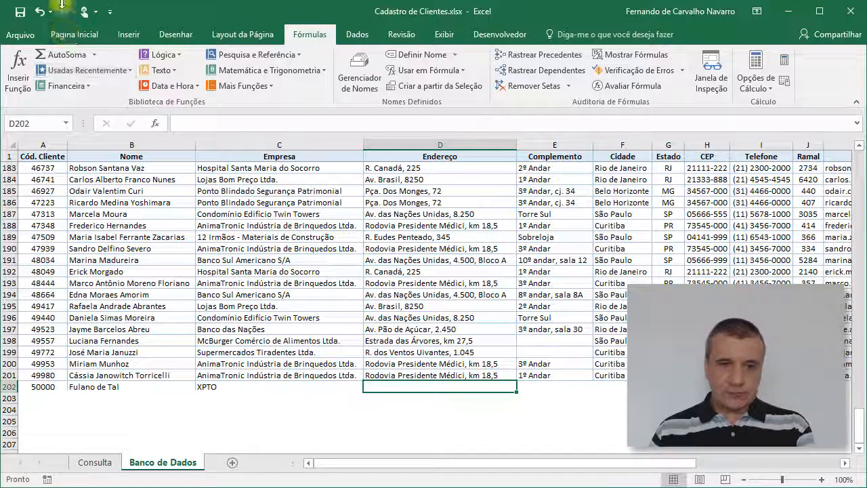
pyautogui.click(50, 11)
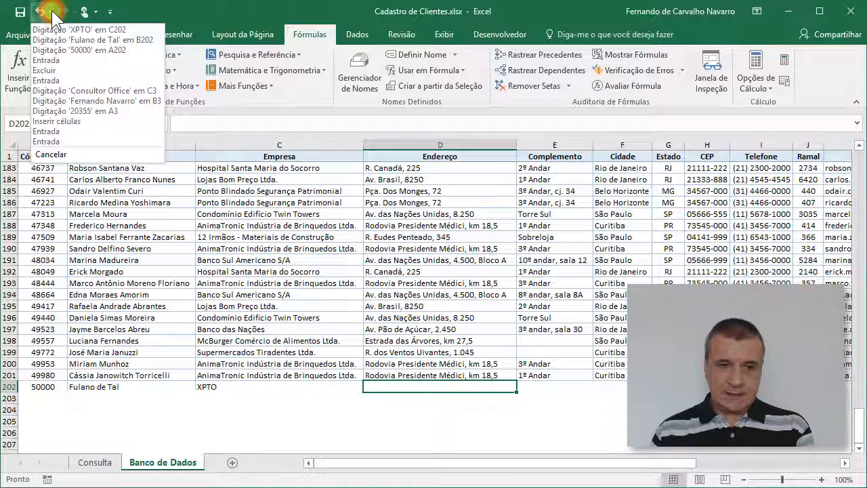
pyautogui.click(50, 47)
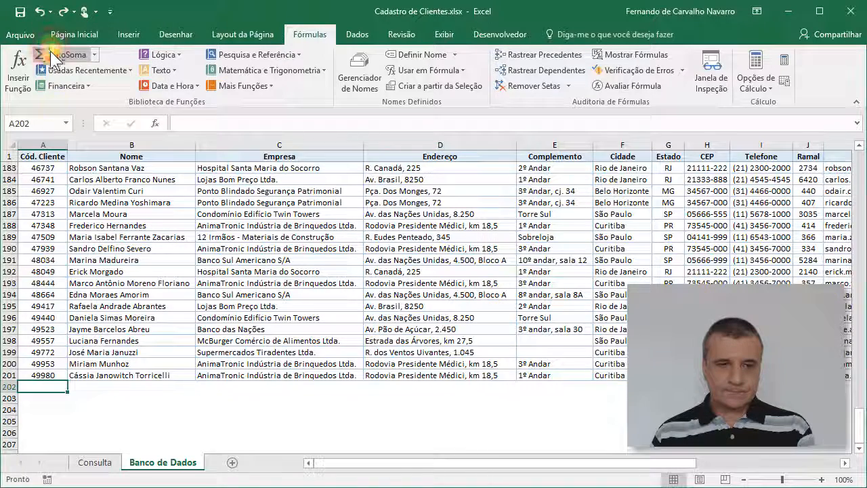
# Step: Open the defined name Cadastro for editing and widen the Editar Nome dialog to make room for a longer reference
pyautogui.click(39, 375)
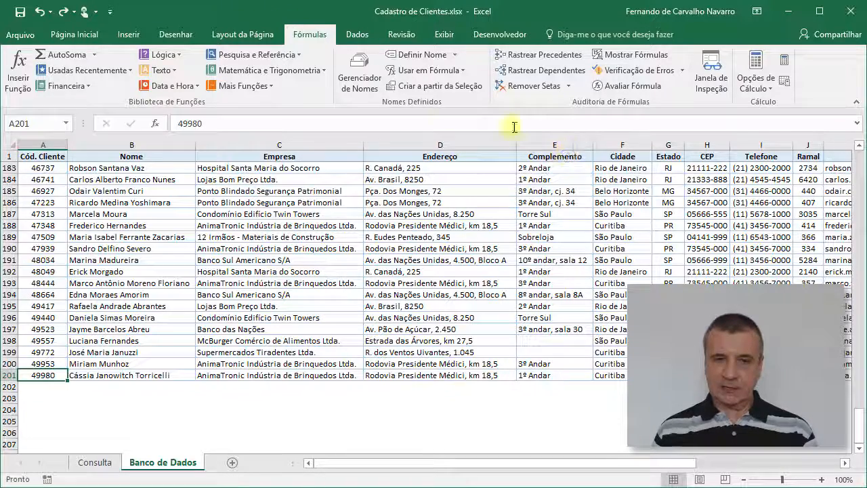
pyautogui.click(360, 66)
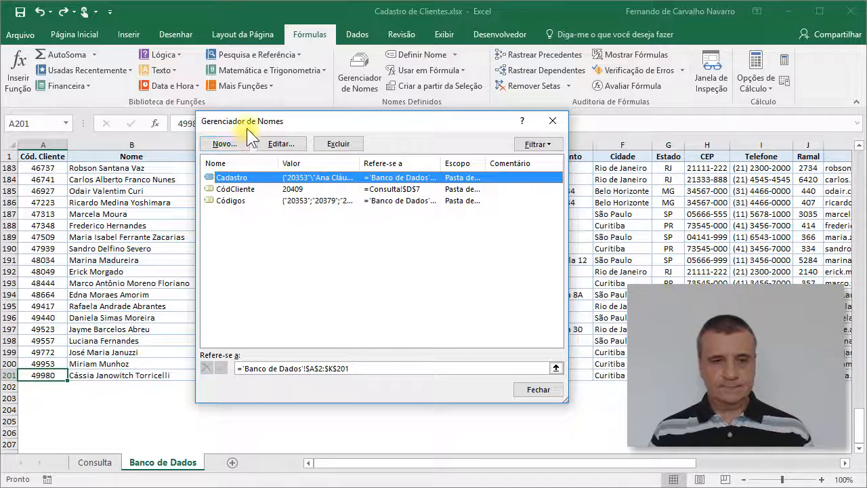
pyautogui.moveTo(248, 128); pyautogui.dragTo(159, 122)
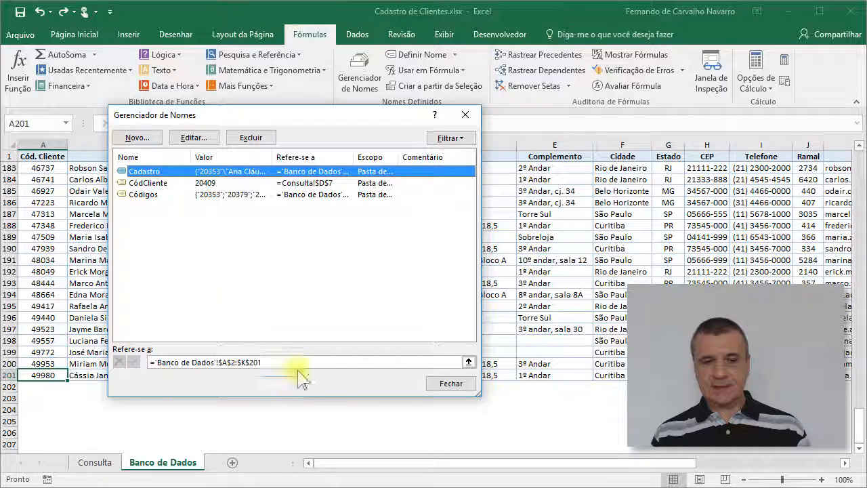
pyautogui.click(193, 137)
pyautogui.moveTo(230, 185); pyautogui.dragTo(143, 188)
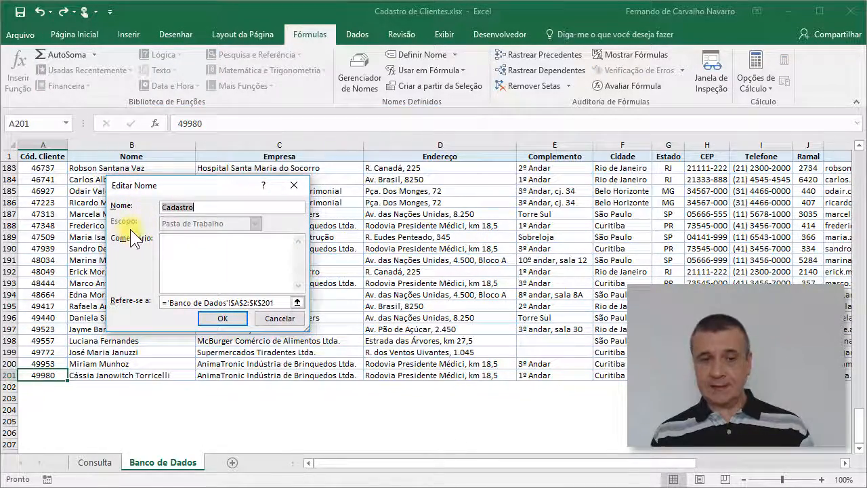
pyautogui.doubleClick(206, 204)
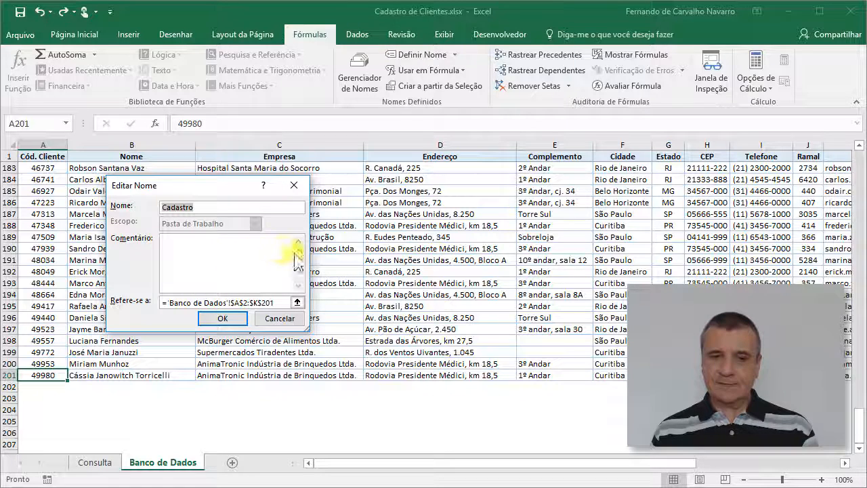
pyautogui.moveTo(312, 256); pyautogui.dragTo(436, 251)
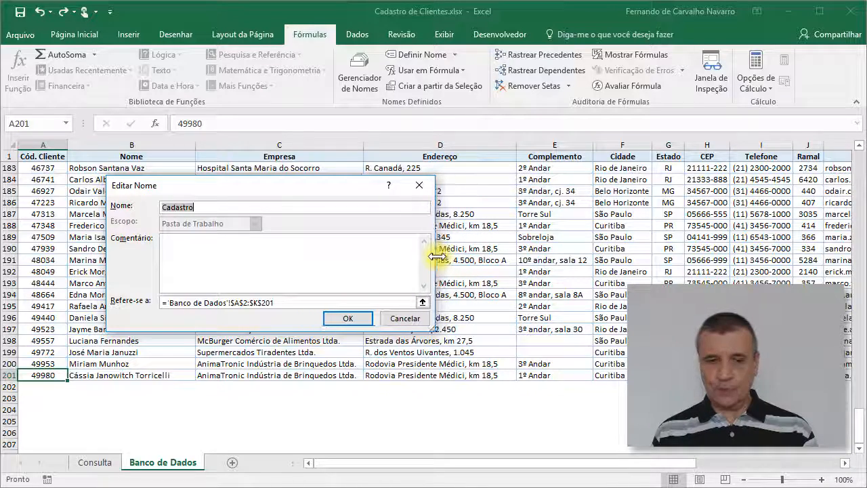
pyautogui.moveTo(311, 187); pyautogui.dragTo(284, 173)
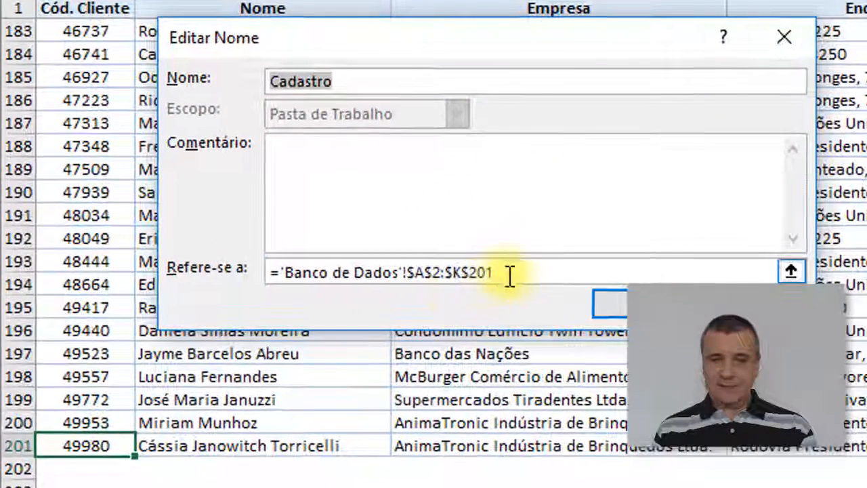
# Step: Replace Cadastro's fixed reference with the start of a DESLOC formula based on 'Banco de Dados'!$A$1 with a row offset of 1
pyautogui.moveTo(472, 272); pyautogui.dragTo(208, 275)
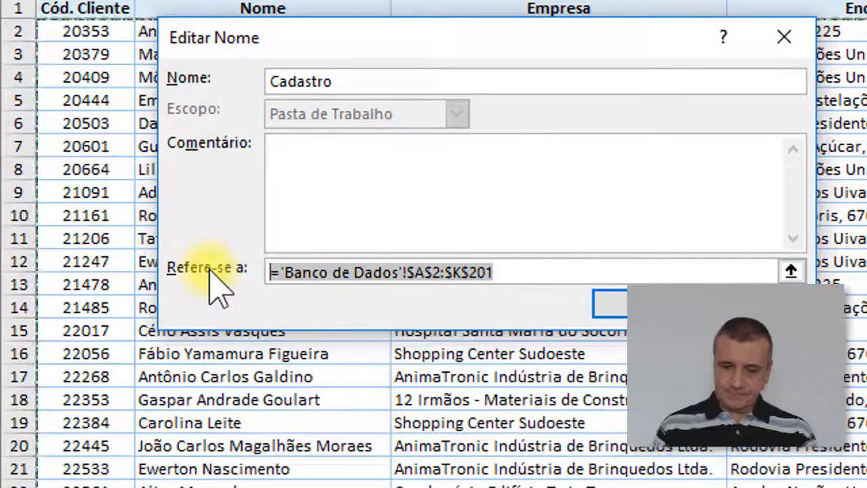
pyautogui.press('Delete')
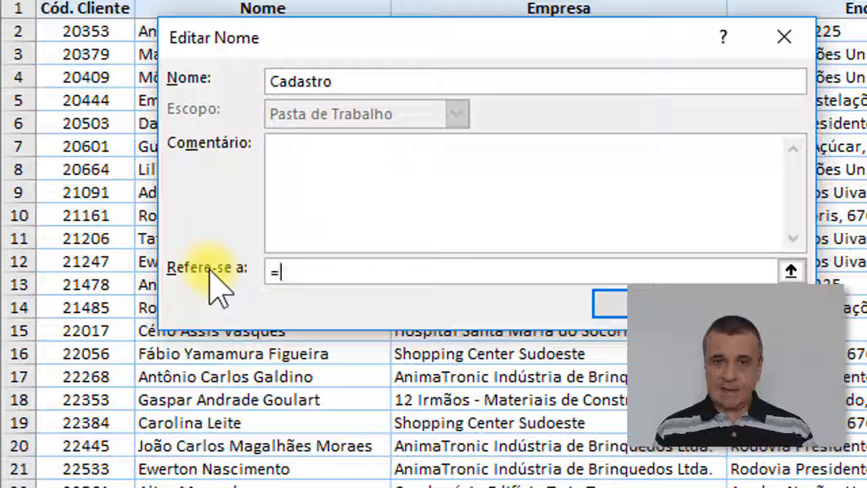
pyautogui.write('DESLOC(')
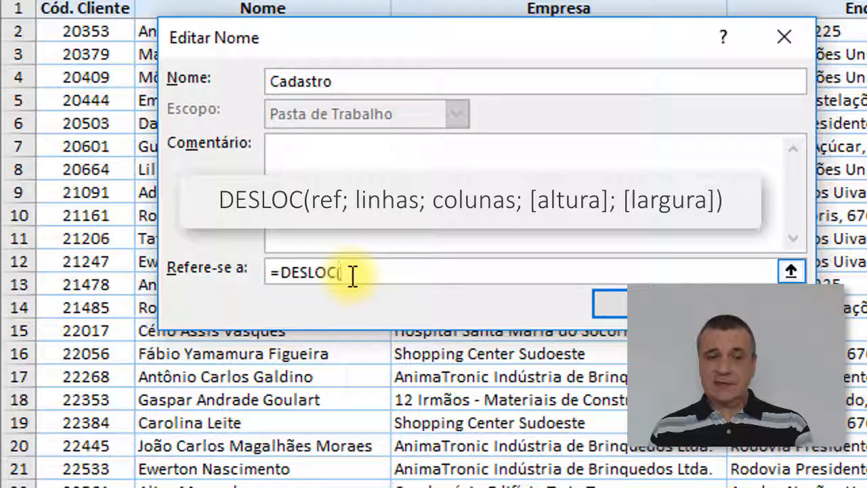
pyautogui.click(74, 11)
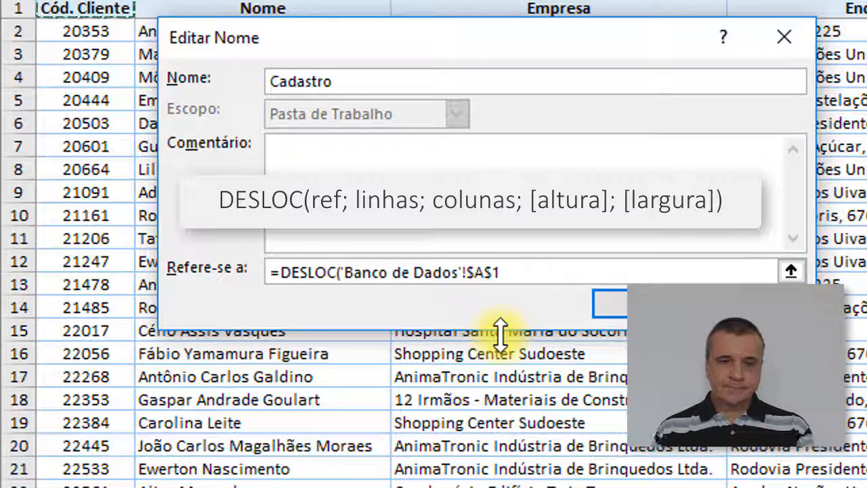
pyautogui.write(';')
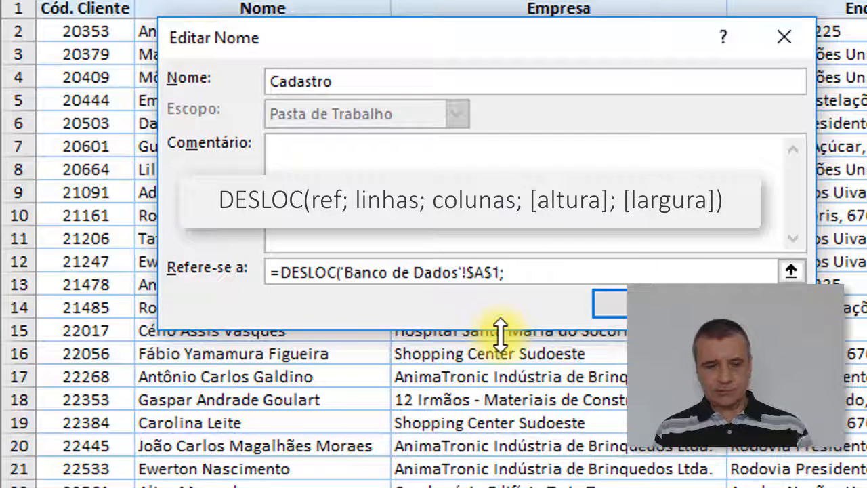
pyautogui.write('1')
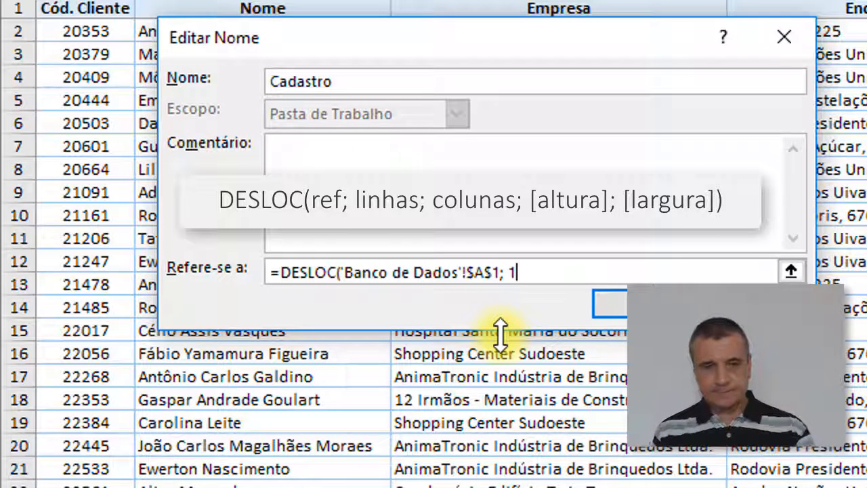
pyautogui.write('; 0')
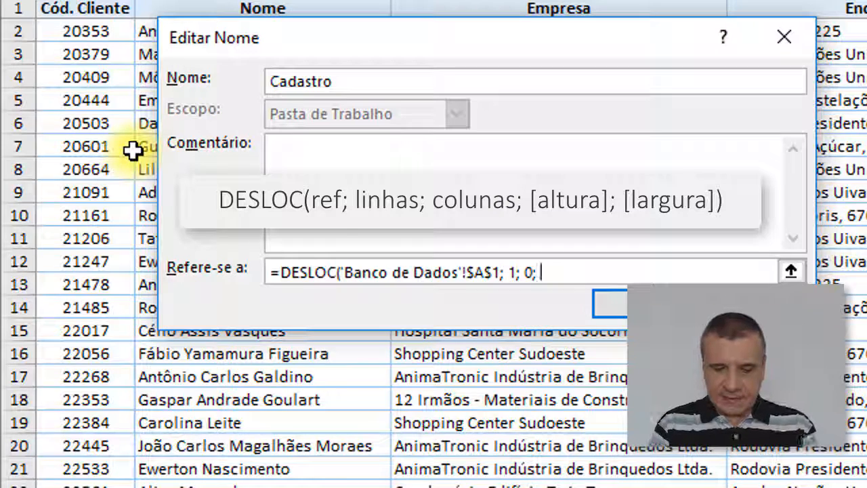
# Step: Complete Cadastro's DESLOC reference with column offset 0, height CONT.NÚM('Banco de Dados'!$A:$A) and width 11
pyautogui.write('CONT.N')
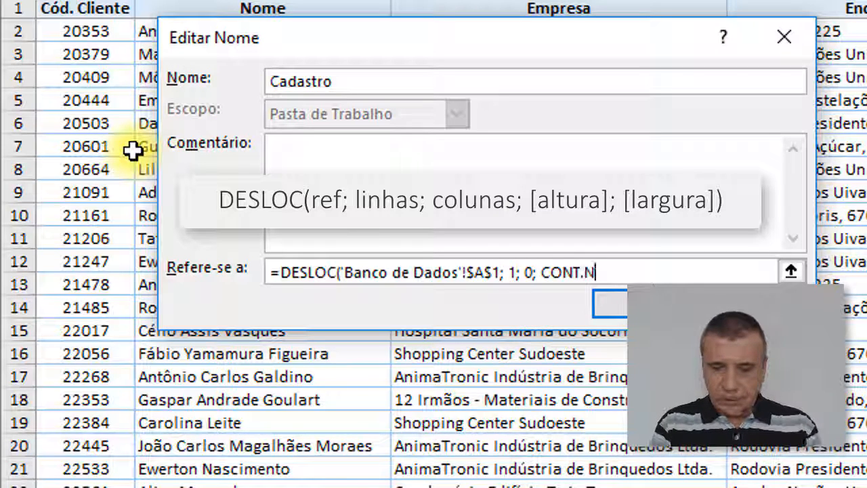
pyautogui.write('ÚM(')
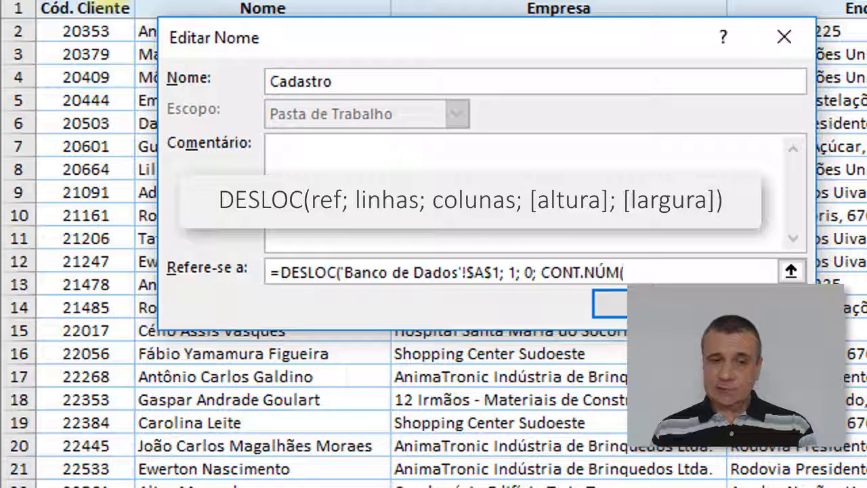
pyautogui.click(107, 0)
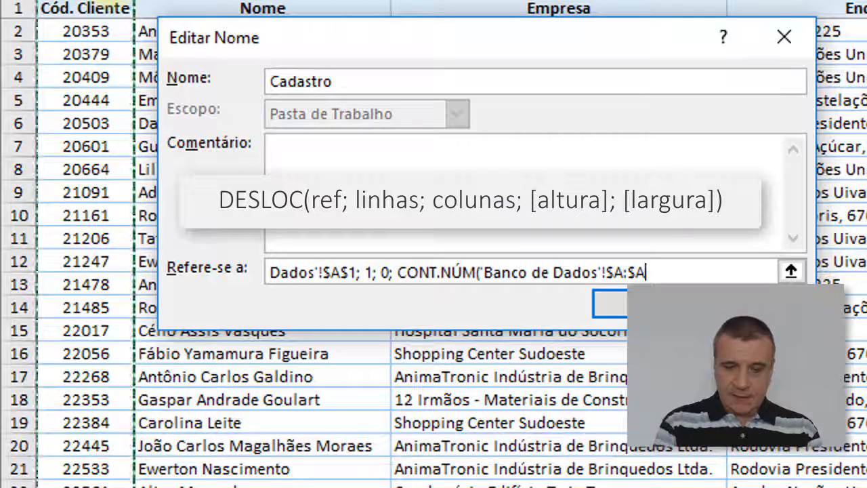
pyautogui.write(')')
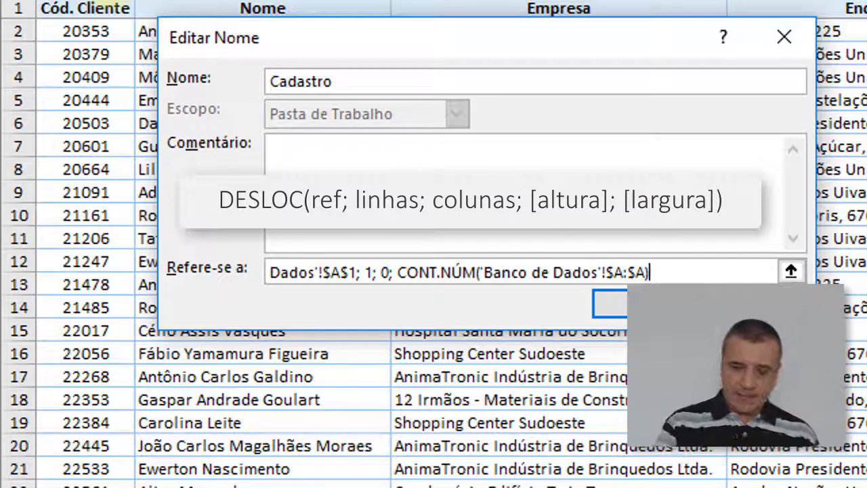
pyautogui.write(';')
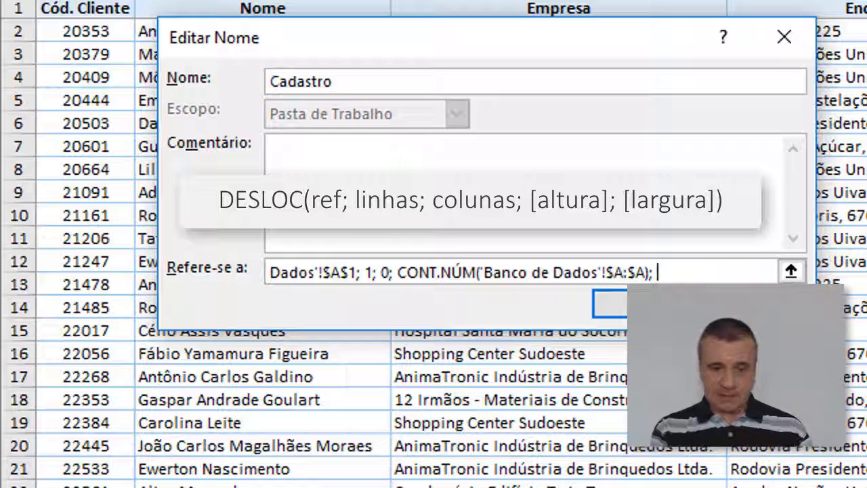
pyautogui.write('11')
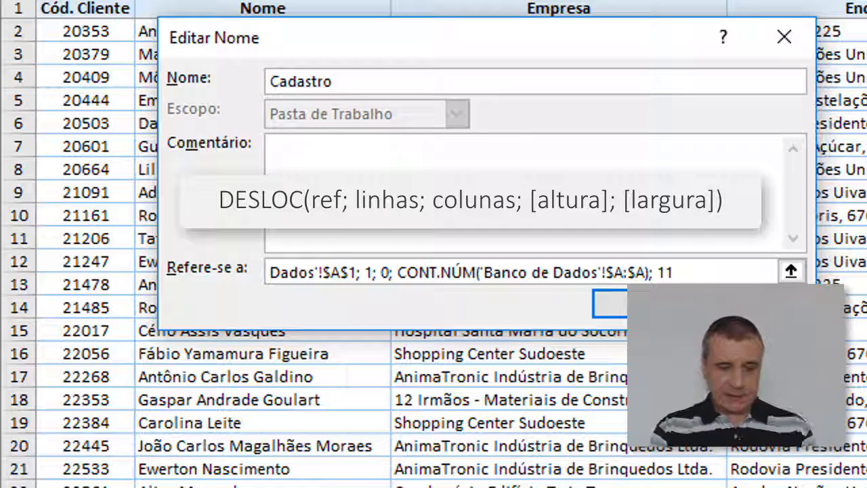
pyautogui.write(')')
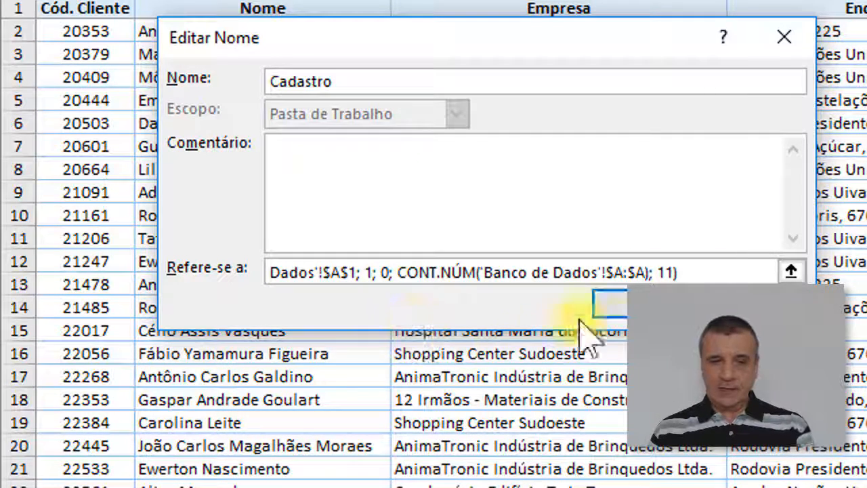
# Step: Widen the Editar Nome dialog, review the reference formula from end to start in edit mode, and save Cadastro
pyautogui.moveTo(816, 279); pyautogui.dragTo(866, 284)
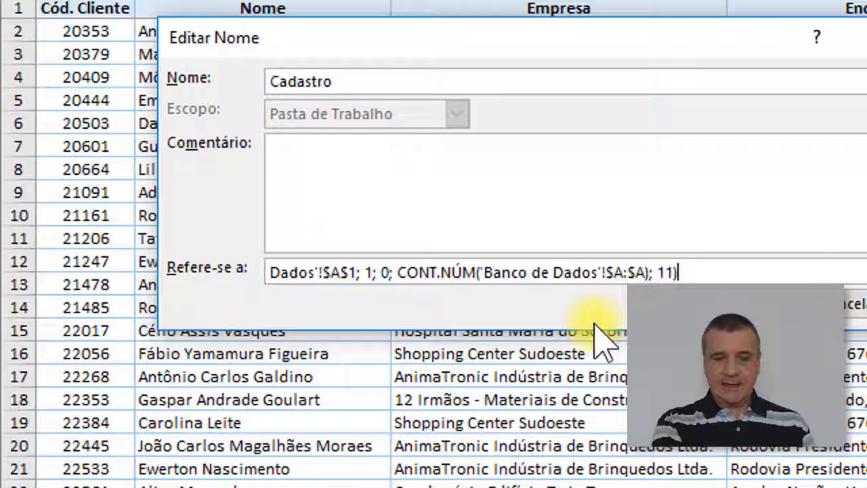
pyautogui.press('F2')
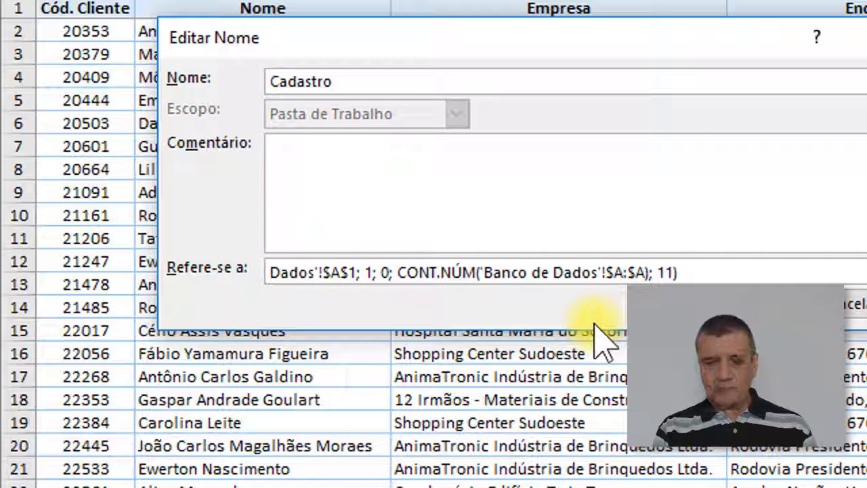
pyautogui.press('Left')
pyautogui.press('Left')
pyautogui.press('Right')
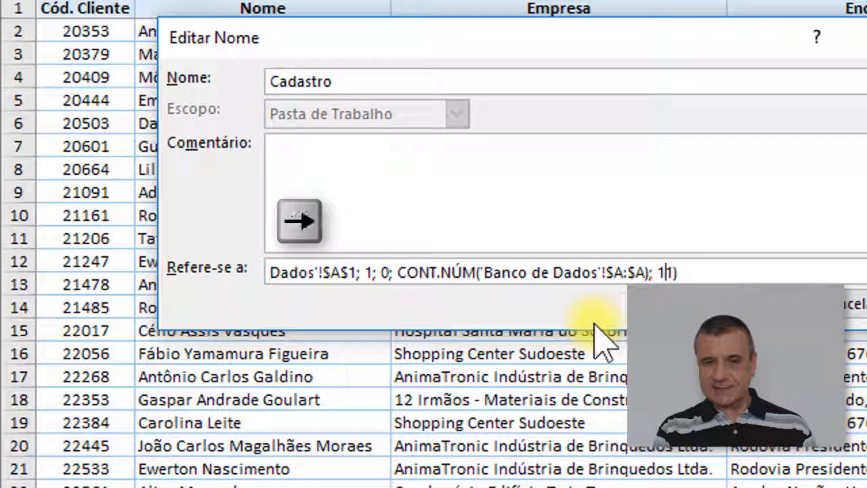
pyautogui.press('Right')
pyautogui.press('Home')
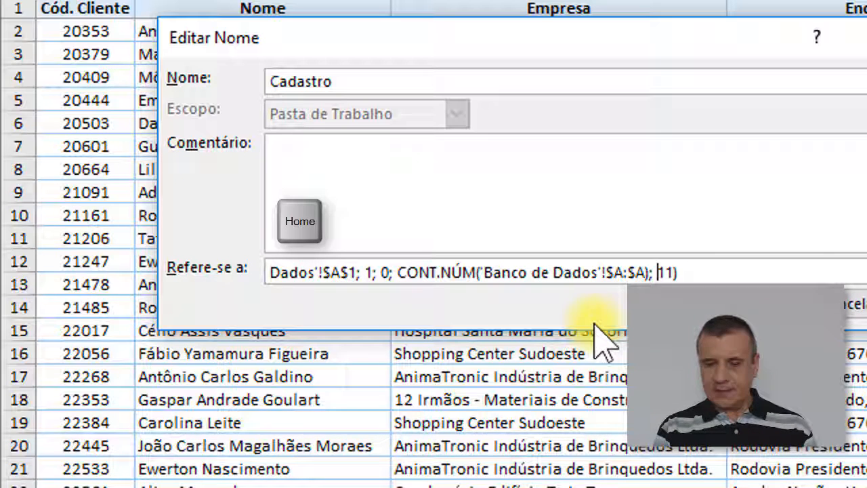
pyautogui.press('End')
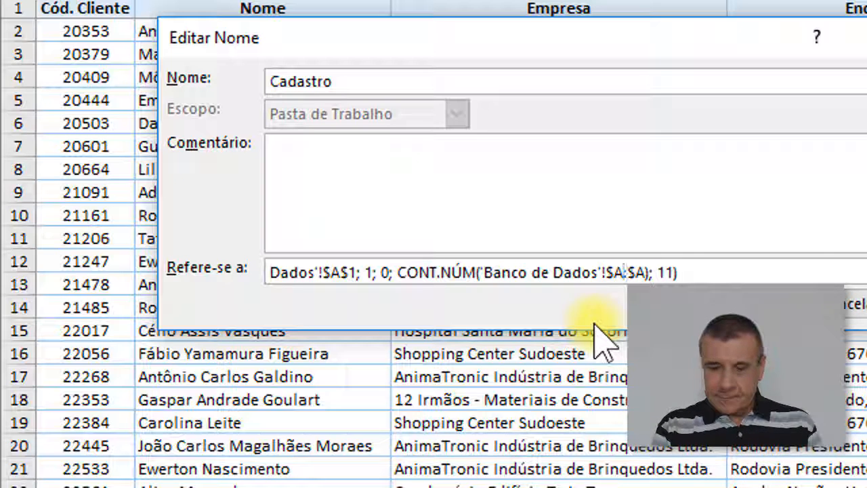
pyautogui.press('Home')
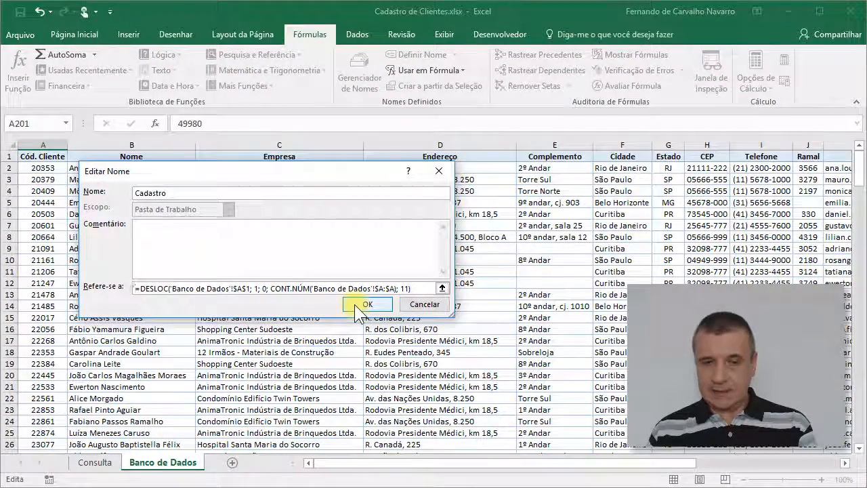
pyautogui.click(366, 304)
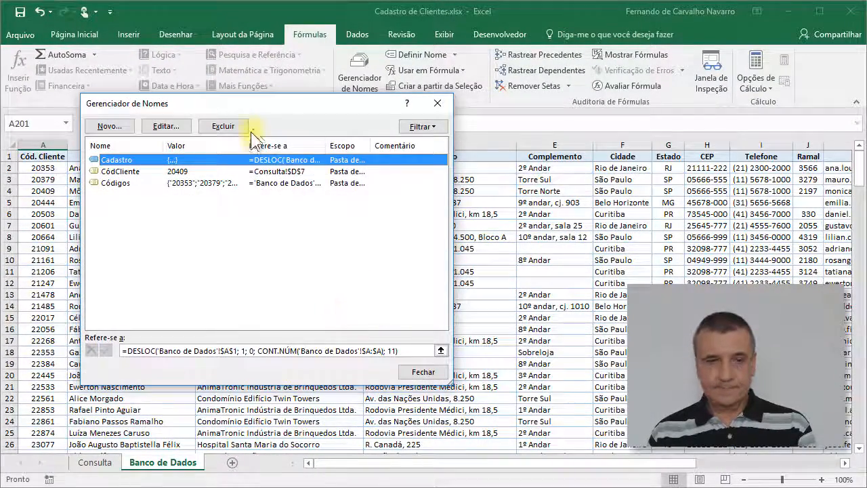
# Step: Inspect the values and references of the defined names CódCliente, Códigos and Cadastro
pyautogui.click(215, 215)
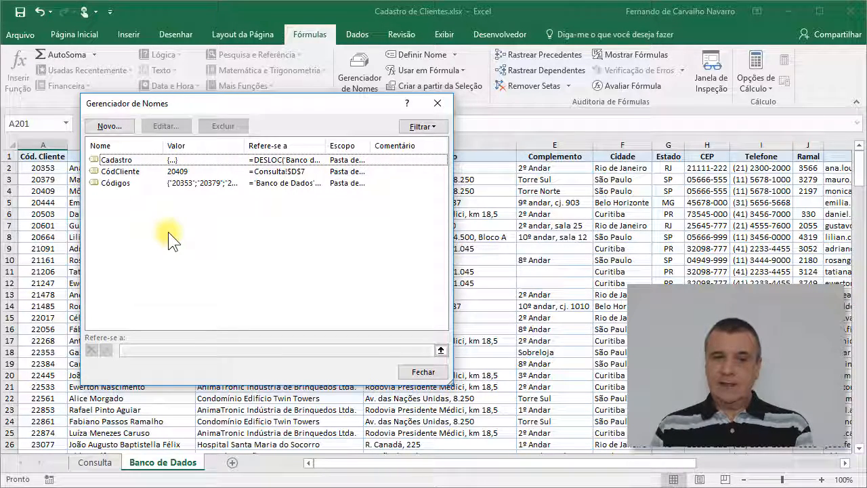
pyautogui.click(127, 172)
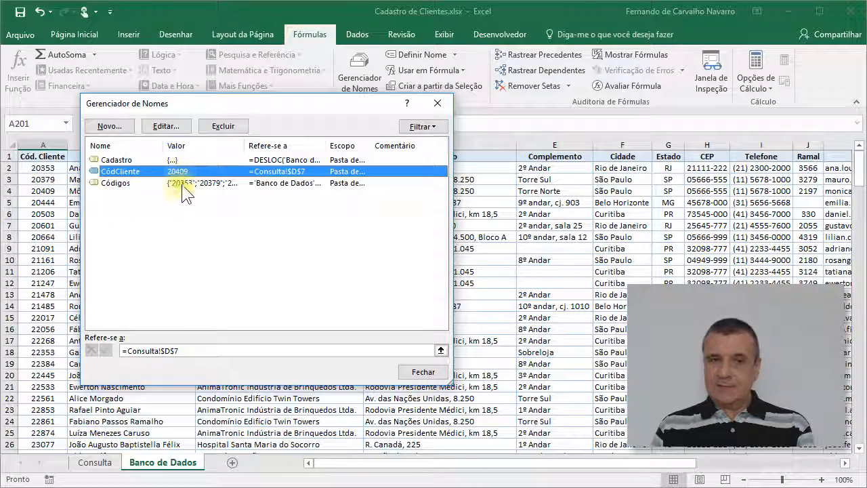
pyautogui.click(119, 183)
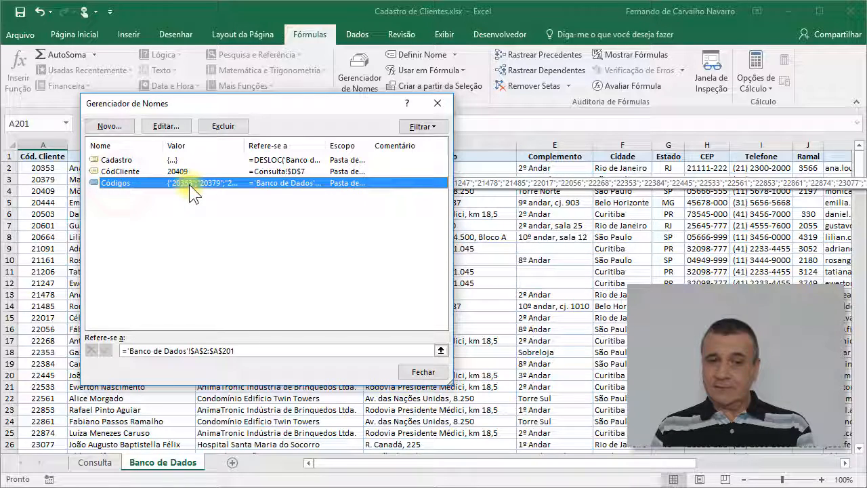
pyautogui.click(114, 160)
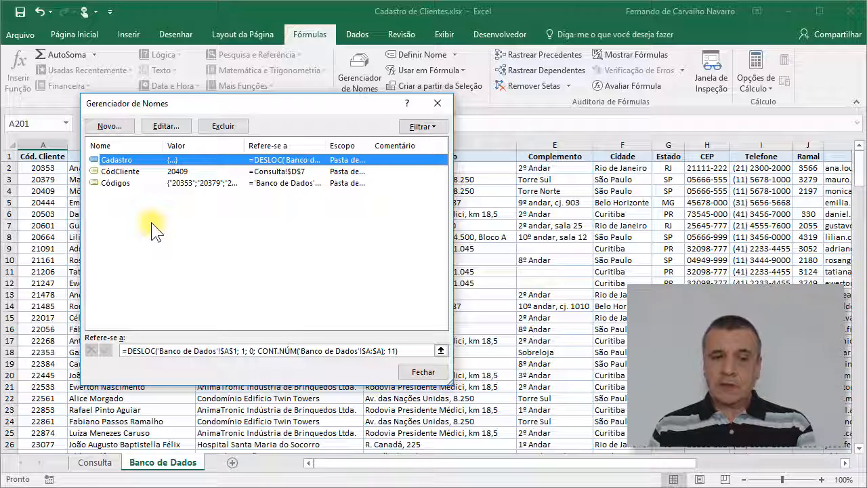
pyautogui.click(115, 158)
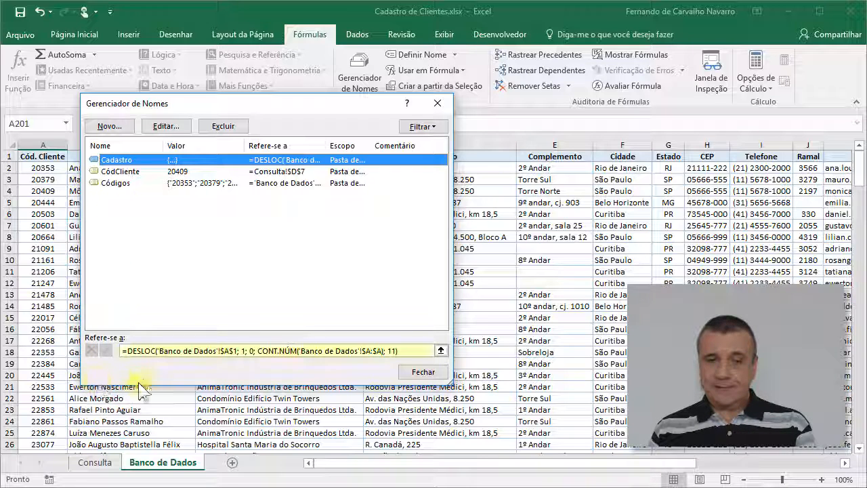
# Step: Check which cells of Banco de Dados Cadastro's DESLOC formula covers, out to the last column and row
pyautogui.click(158, 351)
pyautogui.click(157, 350)
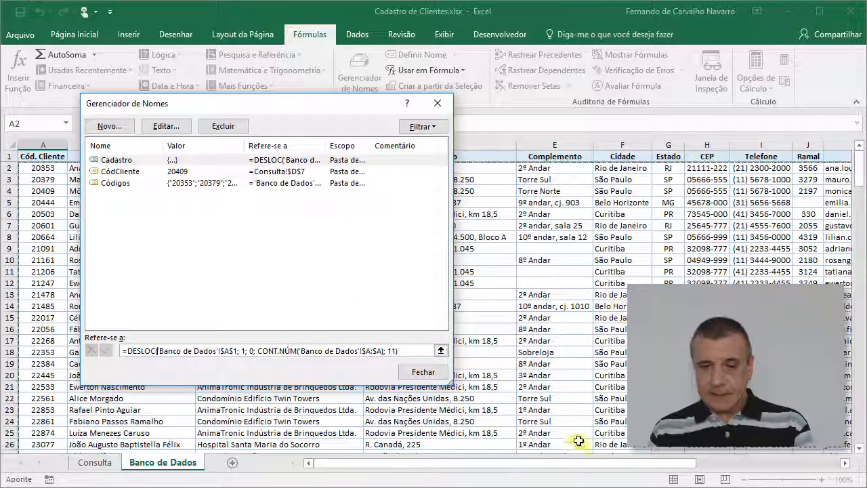
pyautogui.moveTo(575, 464); pyautogui.dragTo(725, 466)
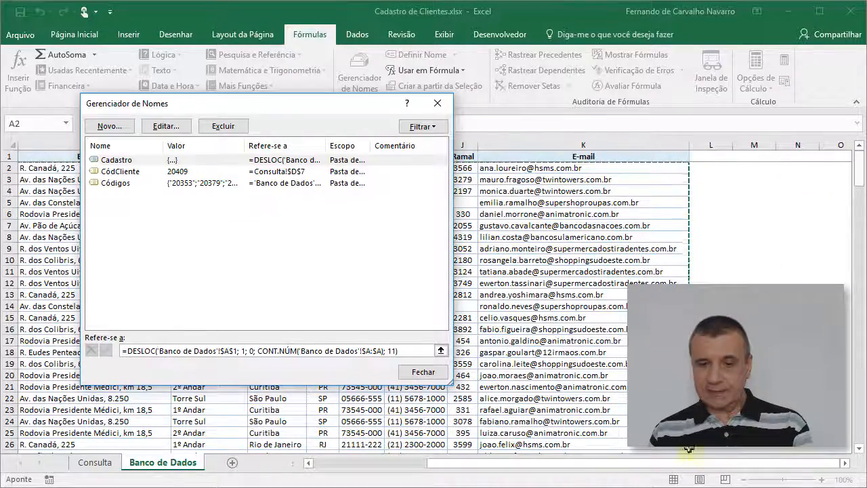
pyautogui.moveTo(689, 464); pyautogui.dragTo(561, 466)
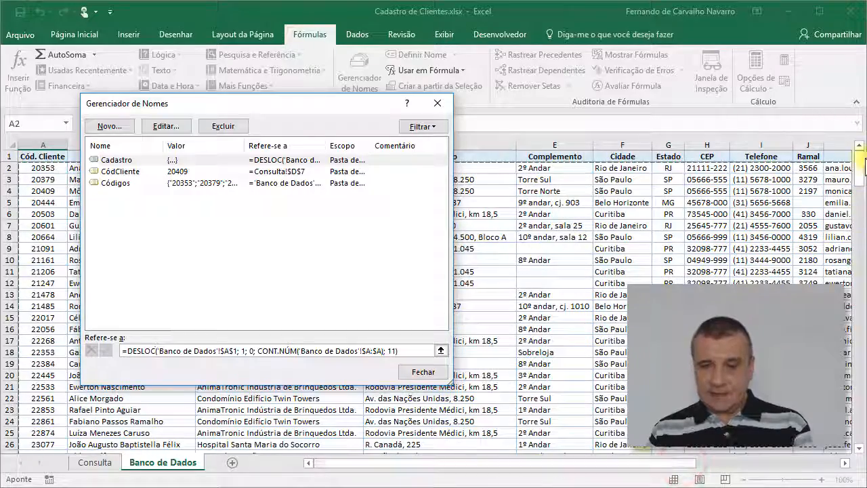
pyautogui.moveTo(860, 162); pyautogui.dragTo(860, 447)
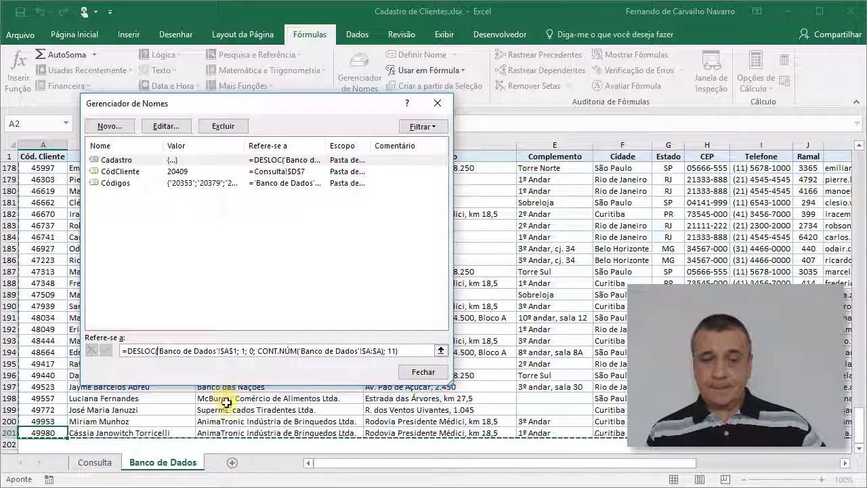
# Step: Open the defined name Códigos for editing and clear its fixed reference
pyautogui.click(120, 182)
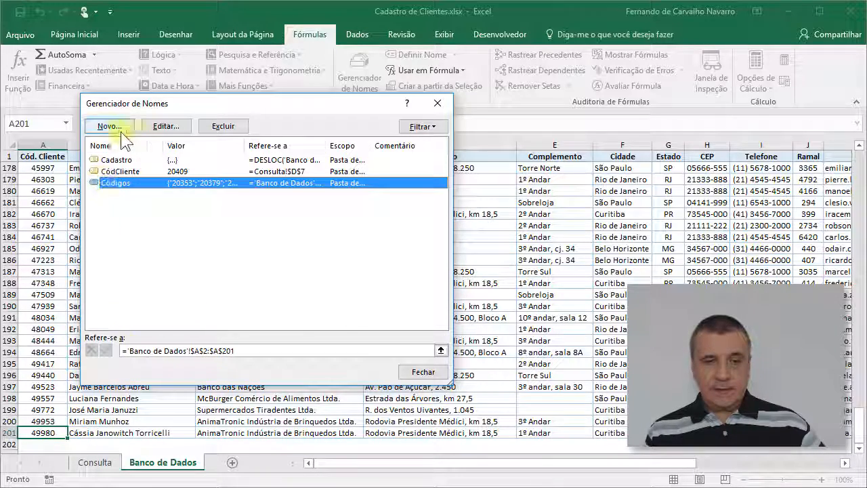
pyautogui.click(171, 126)
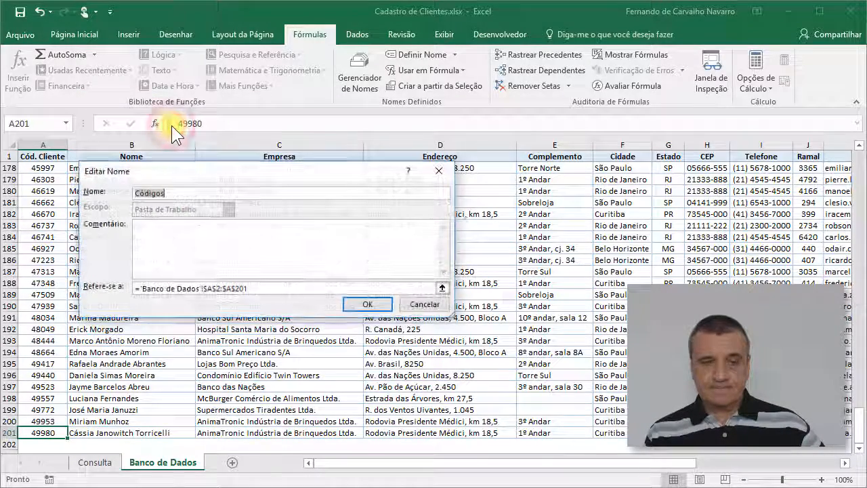
pyautogui.moveTo(254, 291); pyautogui.dragTo(77, 287)
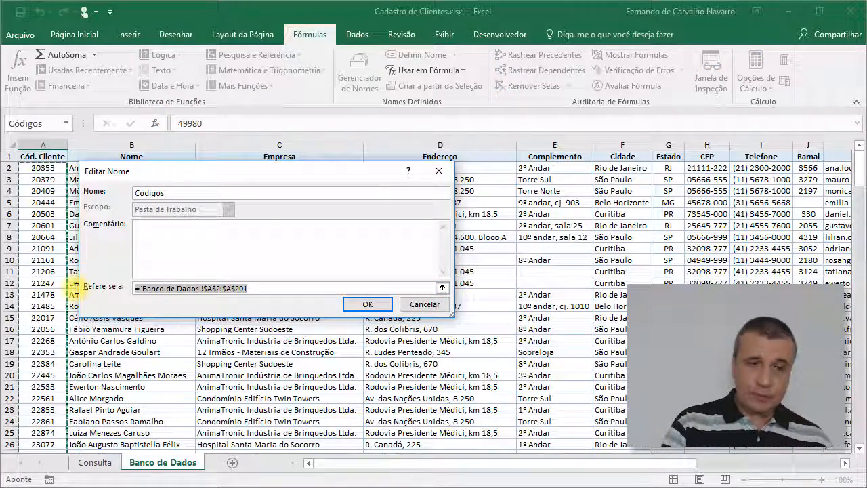
pyautogui.press('Delete')
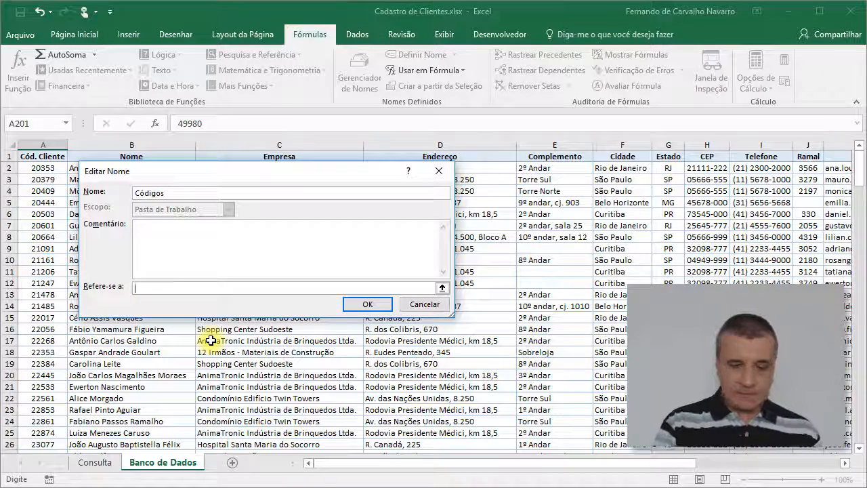
# Step: Start the Códigos reference as a DESLOC formula based on 'Banco de Dados'!$A$1, offset 1 row and 0 columns
pyautogui.write('=DESLO')
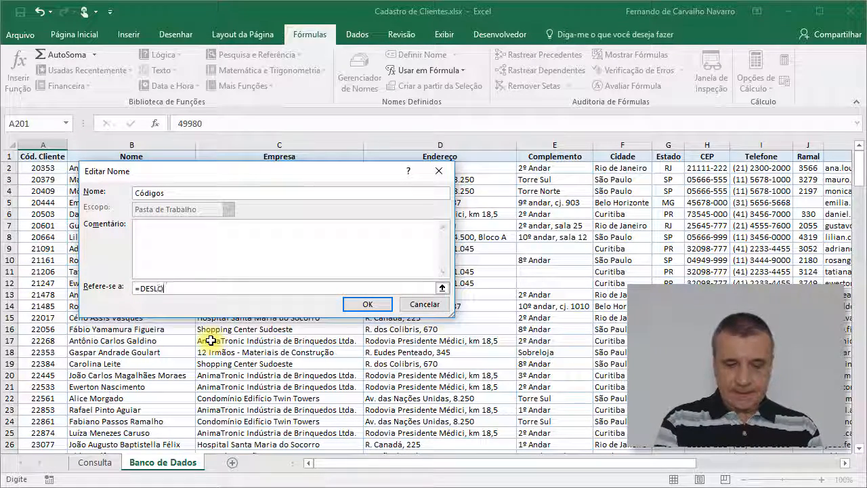
pyautogui.write('C(')
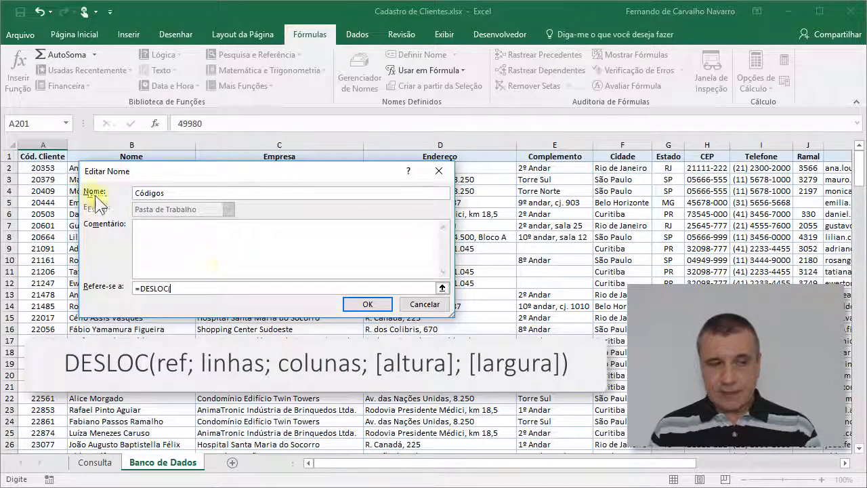
pyautogui.click(42, 156)
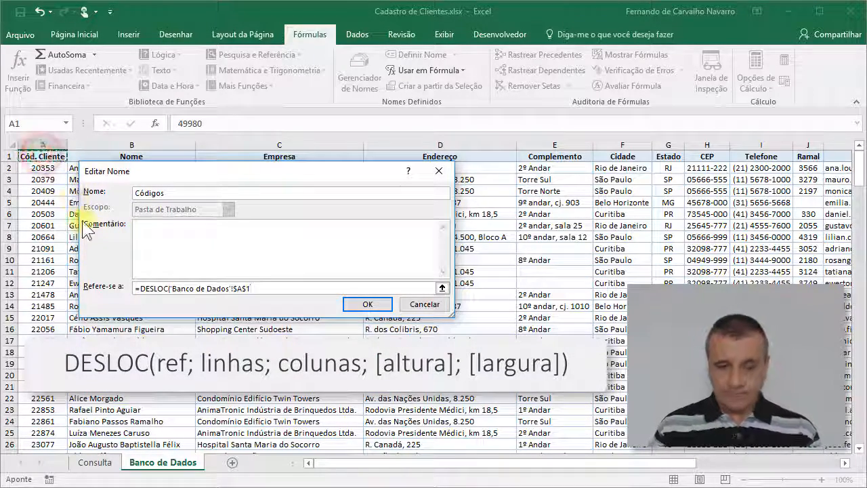
pyautogui.write(';')
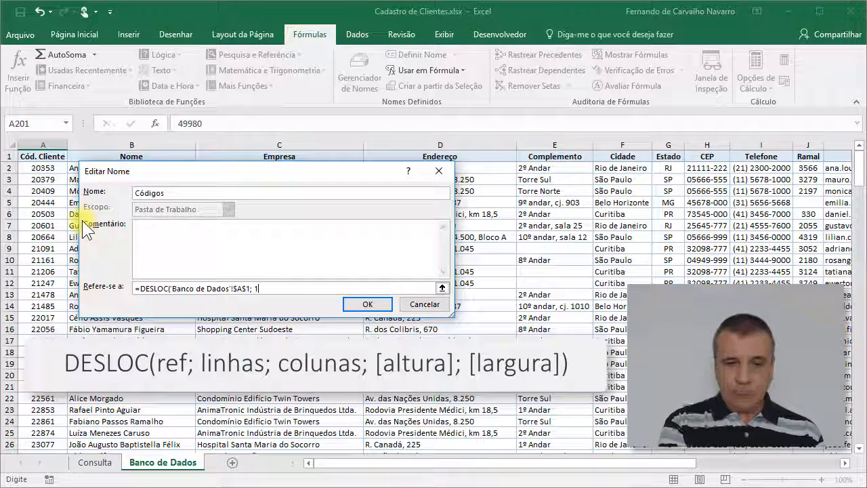
pyautogui.write(' 1; ')
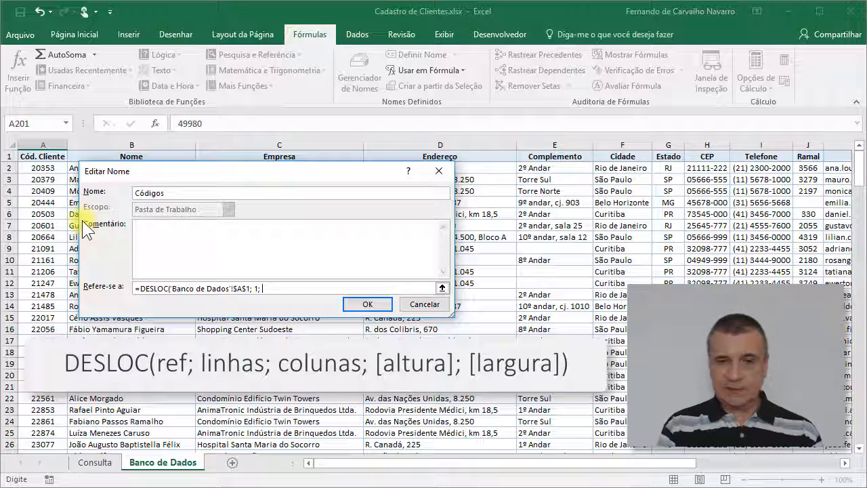
pyautogui.write('0')
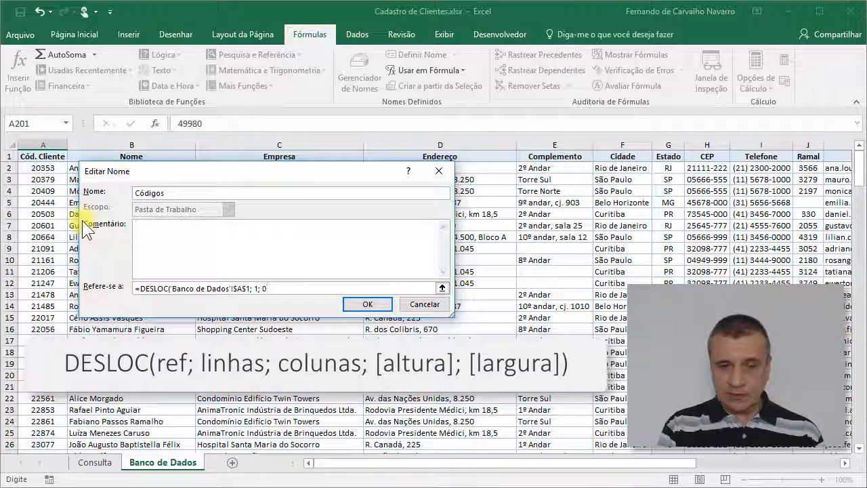
pyautogui.write(';')
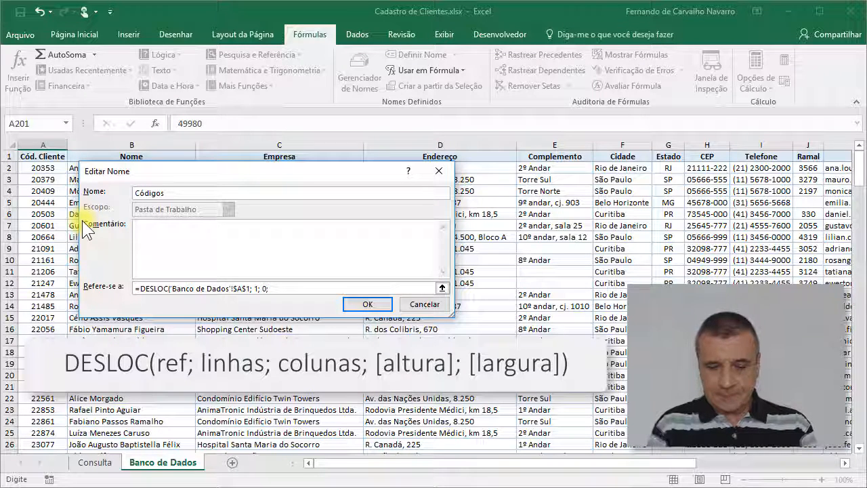
# Step: Complete the DESLOC formula with height CONT.NÚM('Banco de Dados'!$A:$A) and width 1, and save the name Códigos
pyautogui.write('CONT.N')
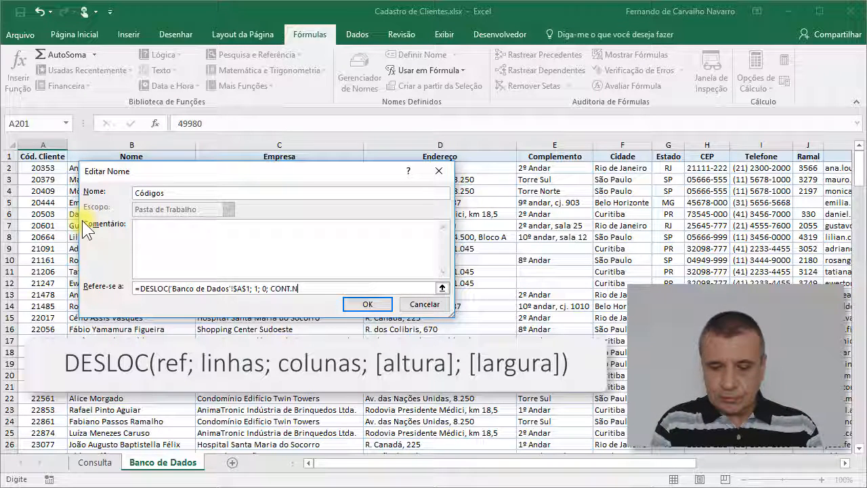
pyautogui.write('ÚM(')
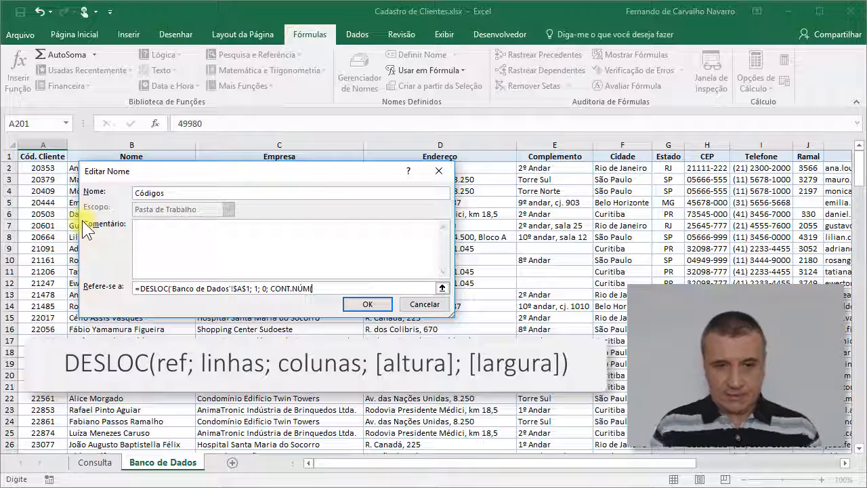
pyautogui.click(59, 145)
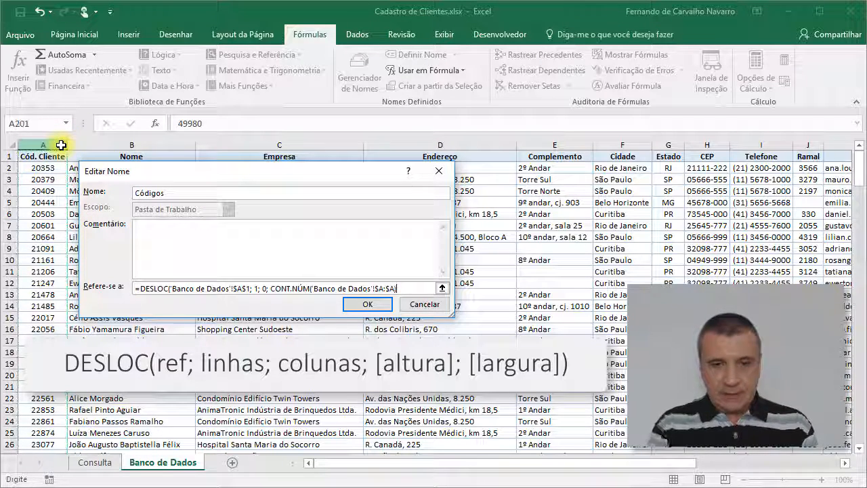
pyautogui.write(')')
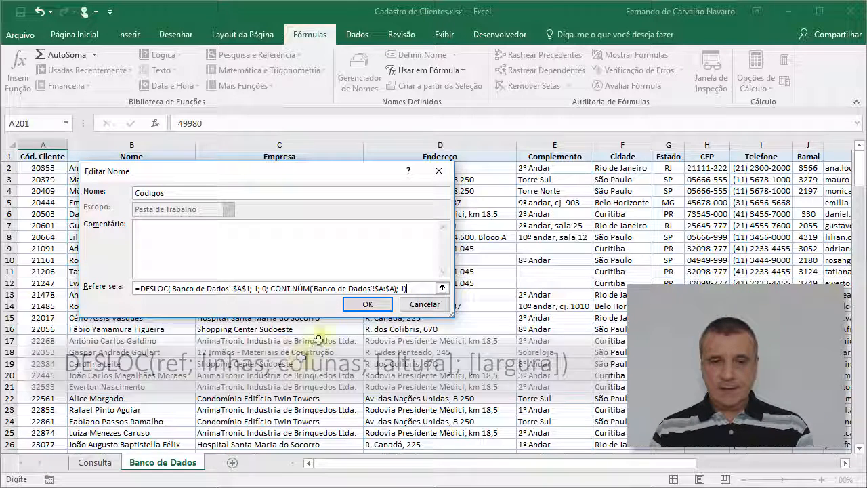
pyautogui.click(354, 303)
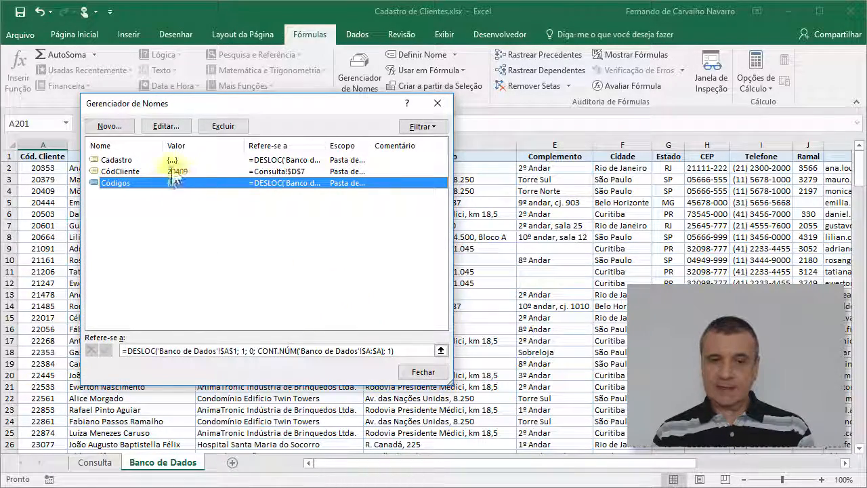
# Step: Check which cells of Banco de Dados the name Códigos covers, close the name manager and view the Consulta sheet
pyautogui.click(179, 196)
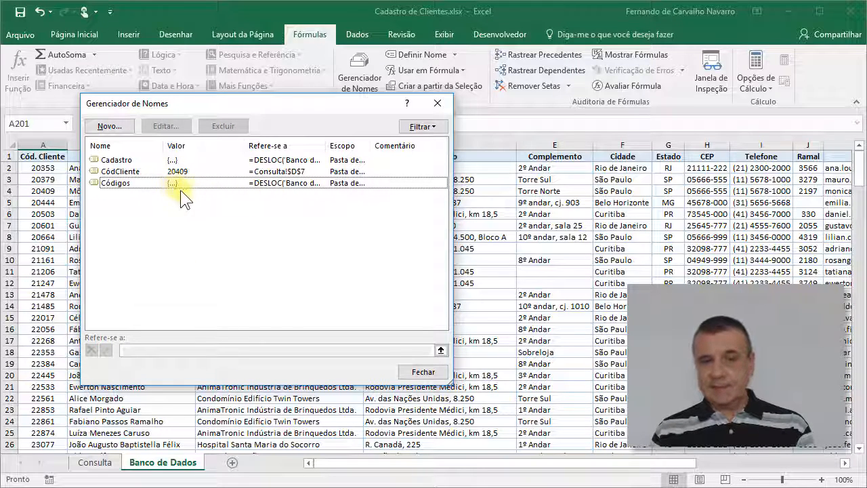
pyautogui.click(174, 185)
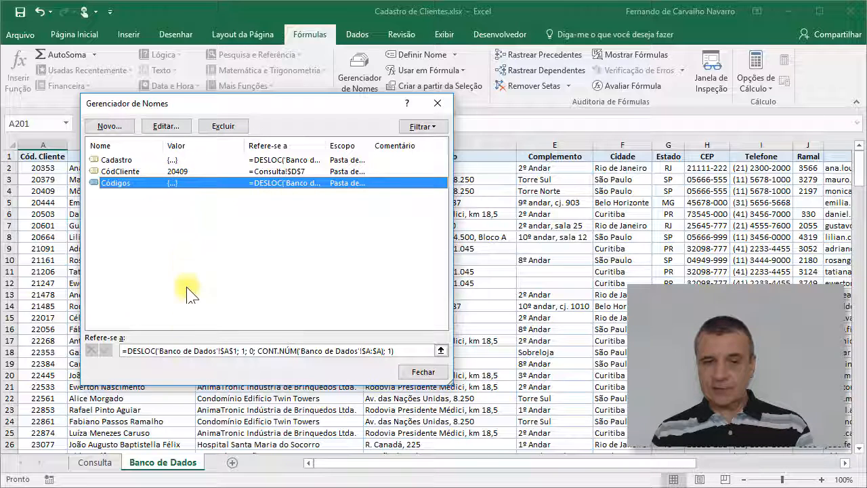
pyautogui.click(161, 350)
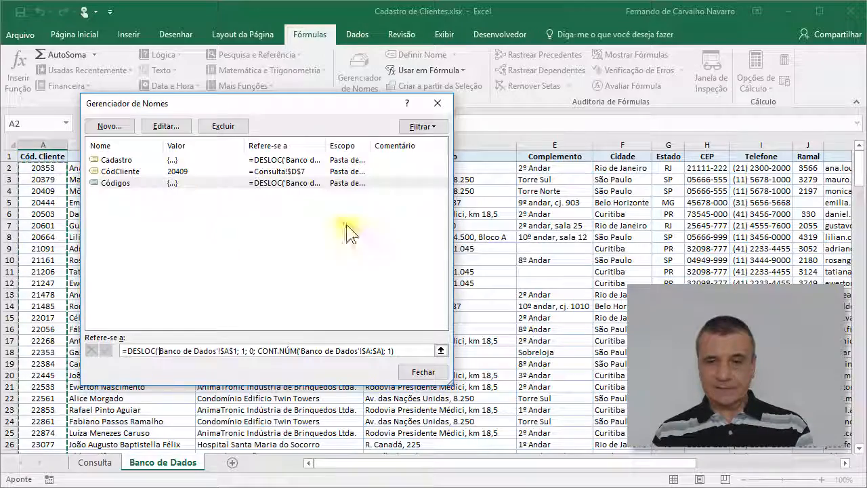
pyautogui.moveTo(859, 173)
pyautogui.mouseDown()
pyautogui.moveTo(852, 445)
pyautogui.moveTo(855, 169)
pyautogui.mouseUp()
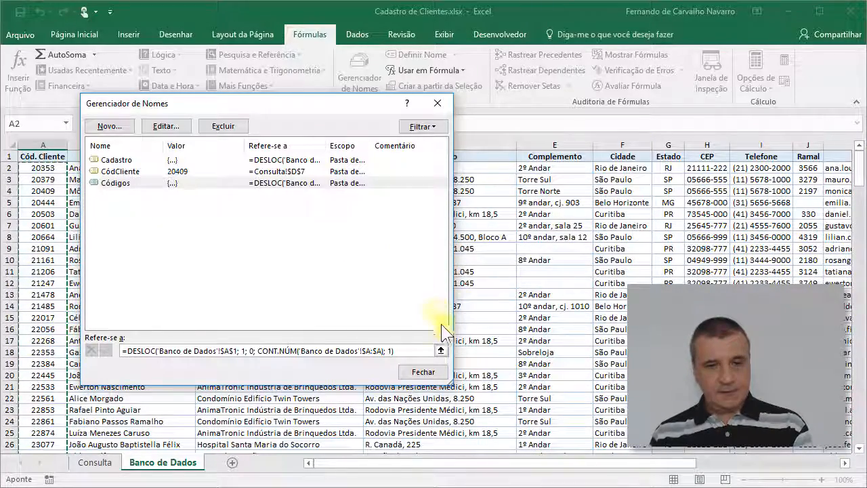
pyautogui.click(424, 373)
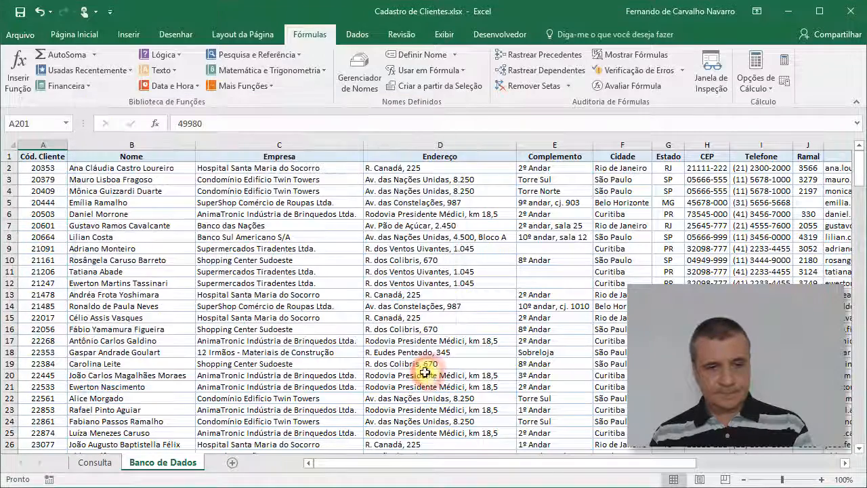
pyautogui.click(95, 462)
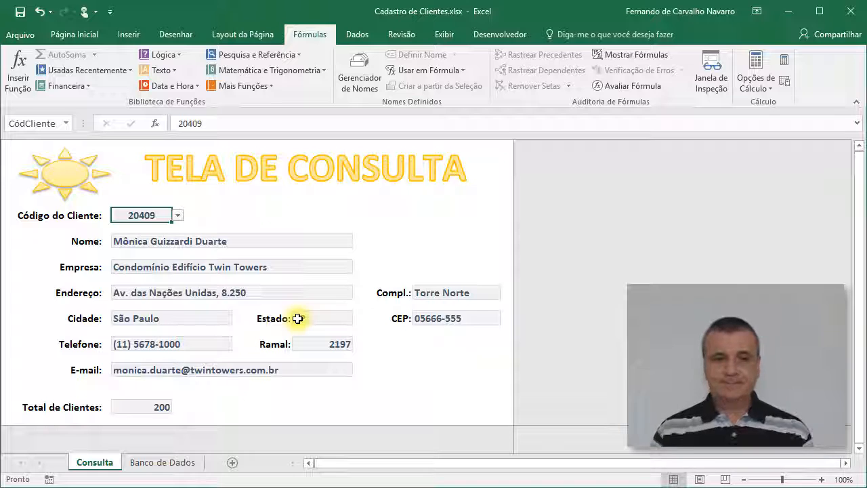
# Step: Enter a new client code in cell A202, directly below the last record of the Banco de Dados sheet
pyautogui.click(153, 462)
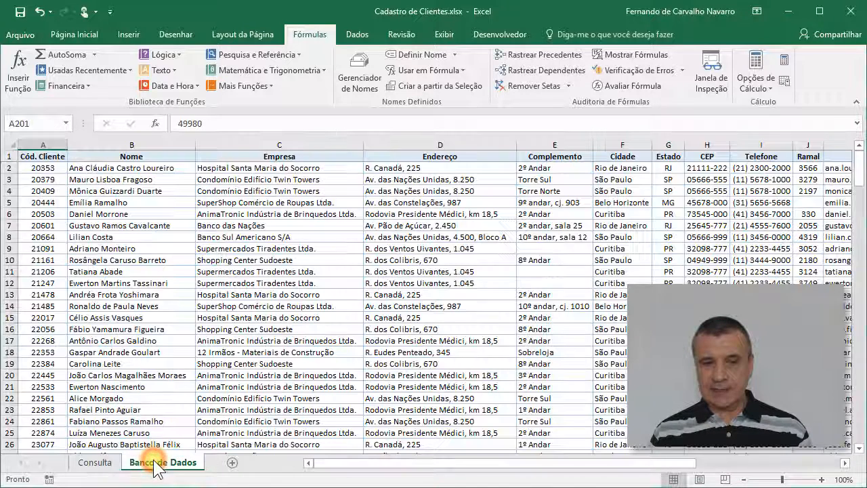
pyautogui.click(37, 225)
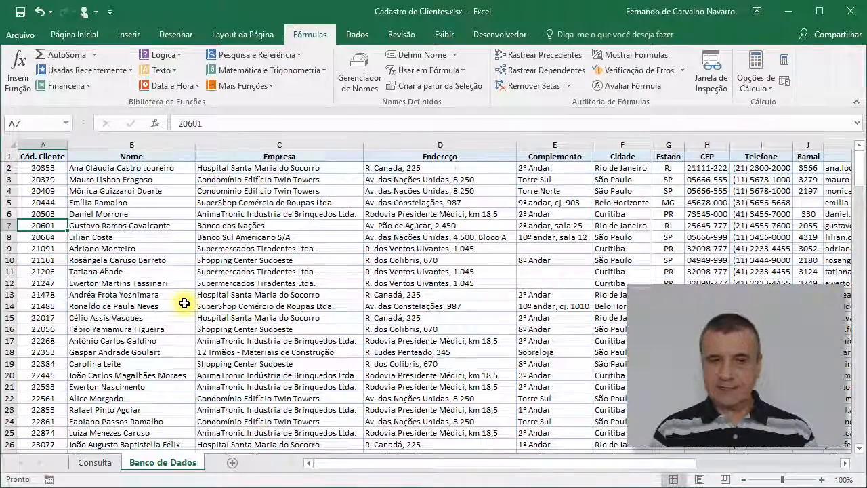
pyautogui.hotkey('ctrl', 'Down')
pyautogui.scroll(-3, 250, 292)
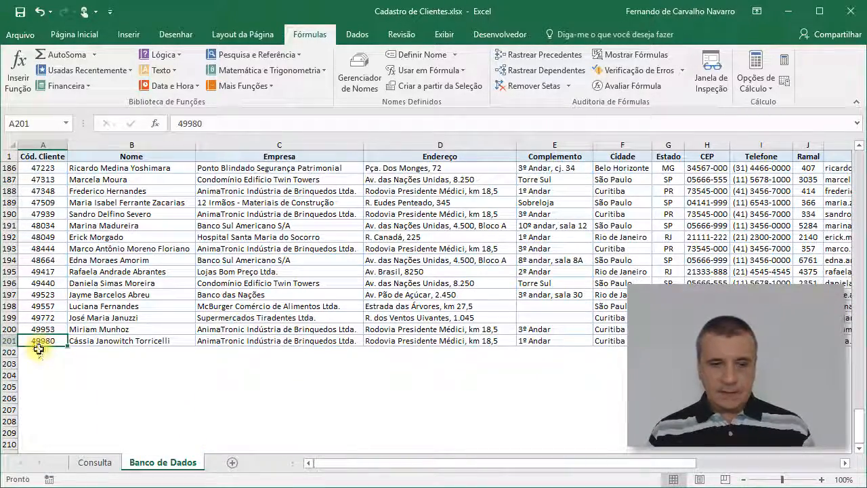
pyautogui.click(40, 352)
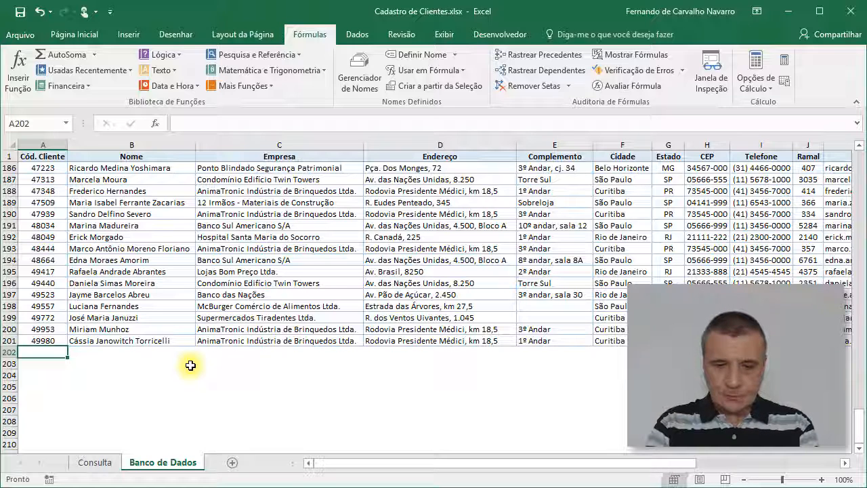
pyautogui.write('50000')
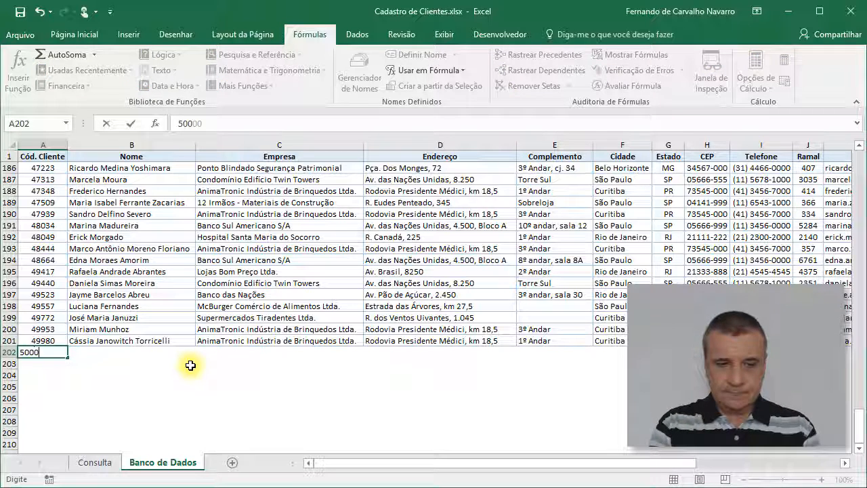
pyautogui.press('Tab')
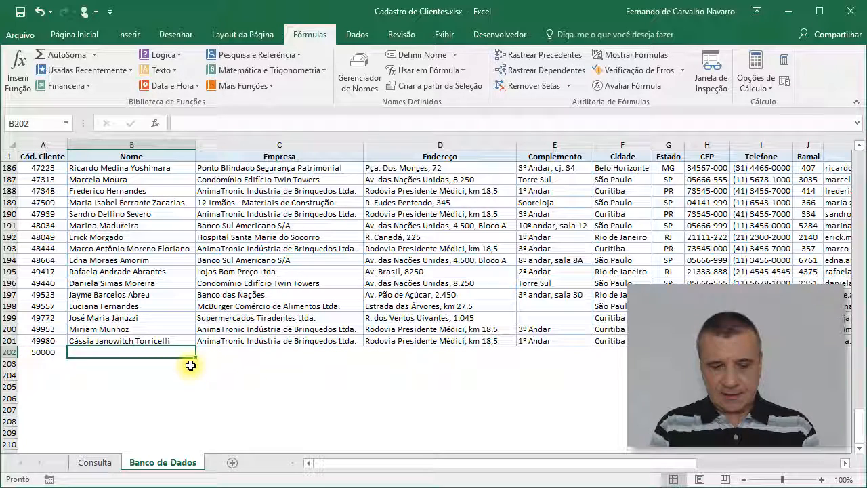
# Step: Fill in the new client's full name in B202 and the company XPTO in C202
pyautogui.write('fULANO de')
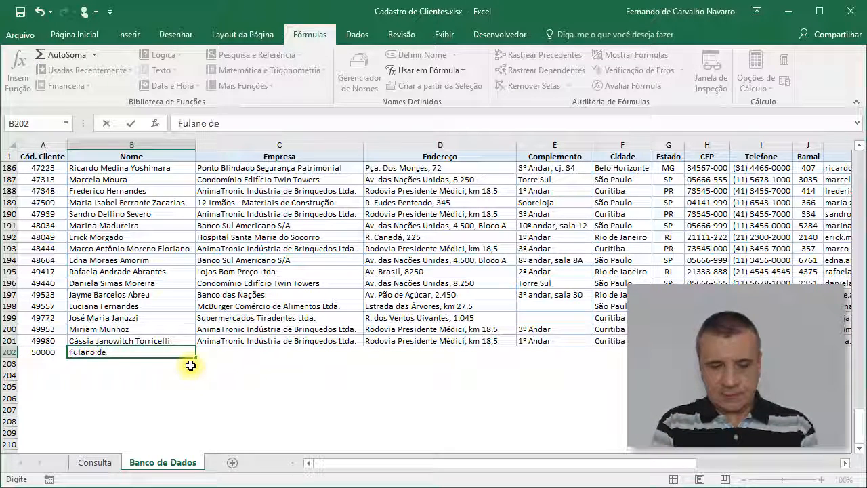
pyautogui.write(' Tal')
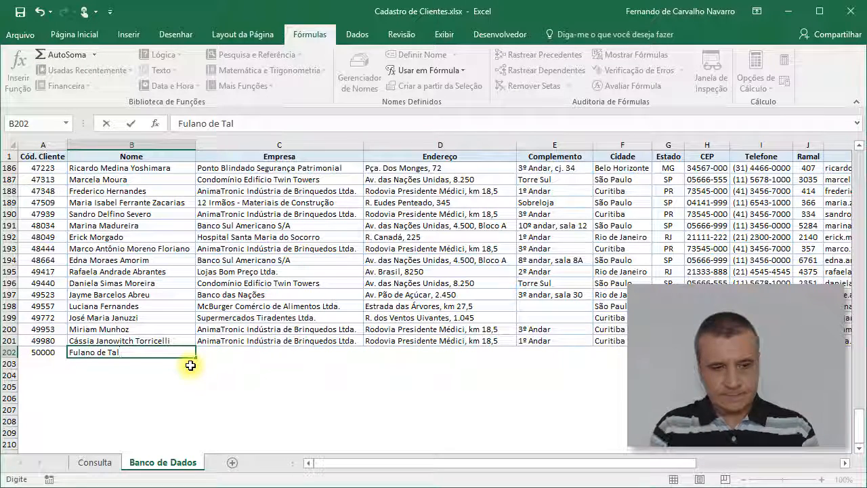
pyautogui.press('Tab')
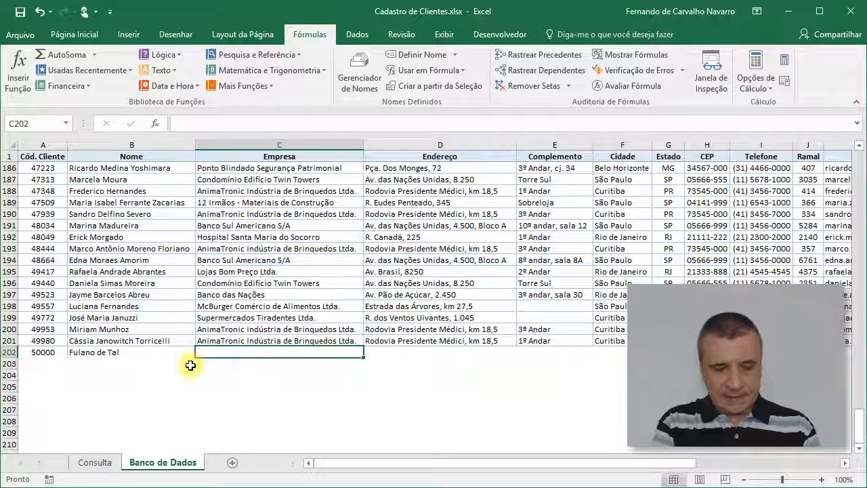
pyautogui.write('XPTO')
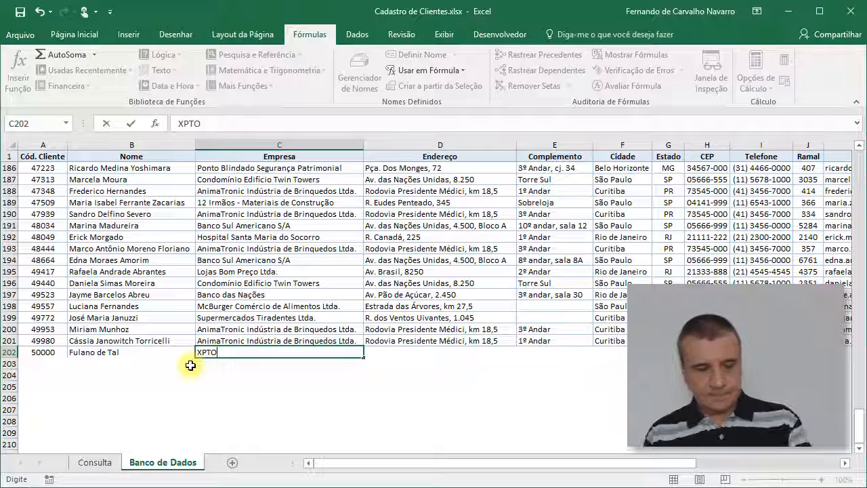
pyautogui.press('Tab')
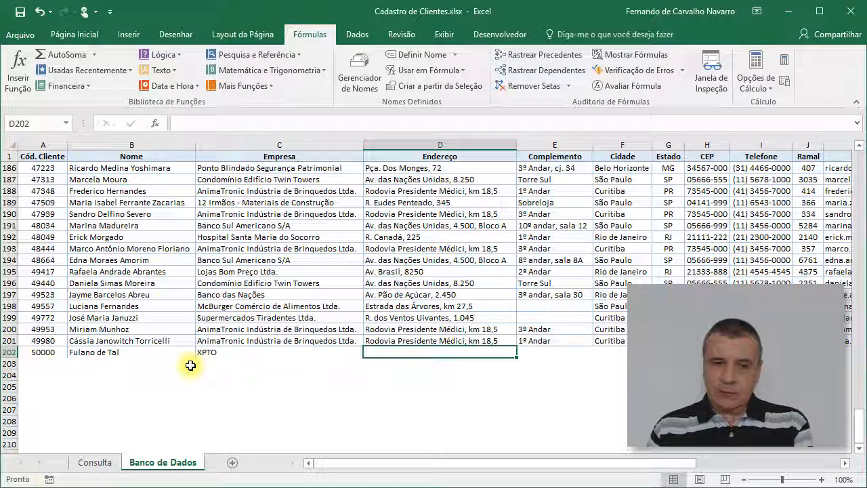
# Step: Look up the newly added client on the Consulta sheet by choosing the last code in the Código do Cliente list
pyautogui.click(90, 462)
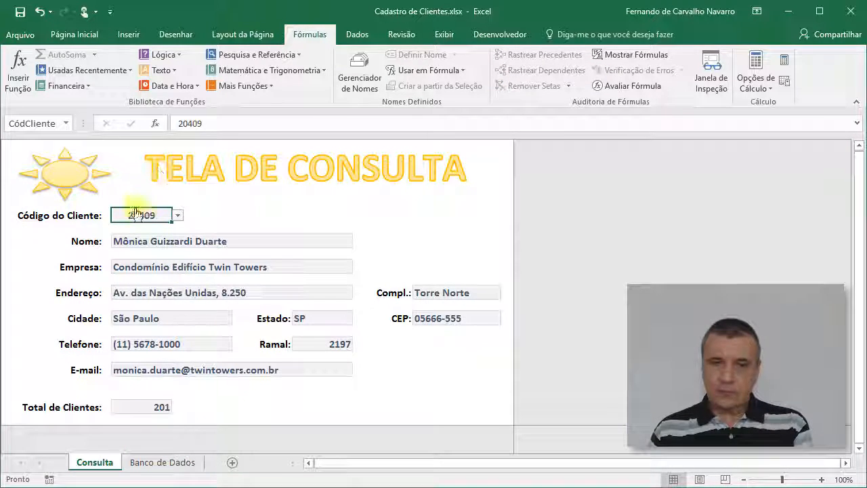
pyautogui.click(177, 215)
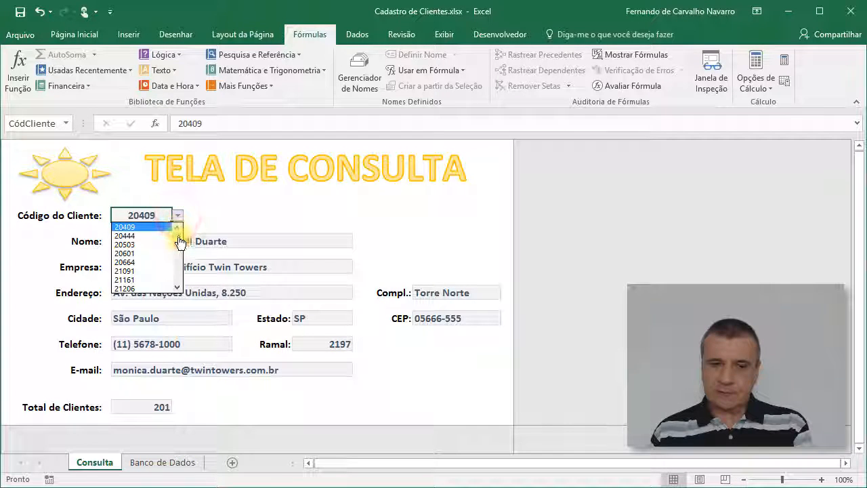
pyautogui.moveTo(177, 220); pyautogui.dragTo(175, 287)
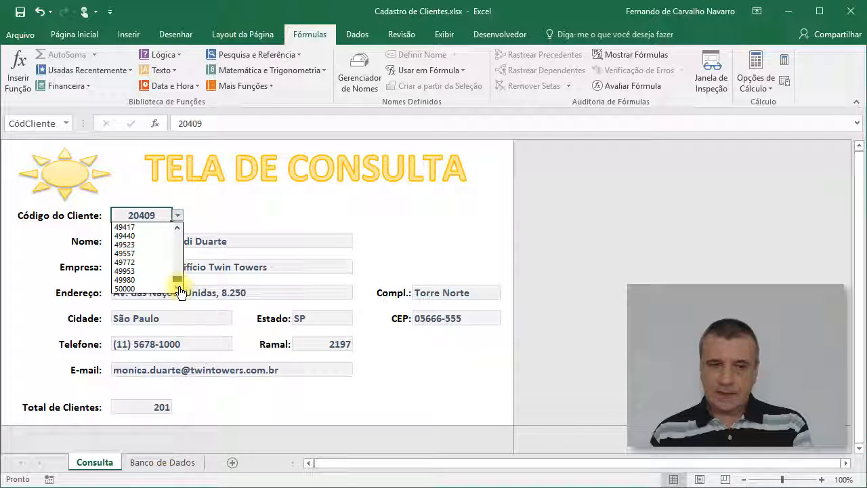
pyautogui.click(142, 291)
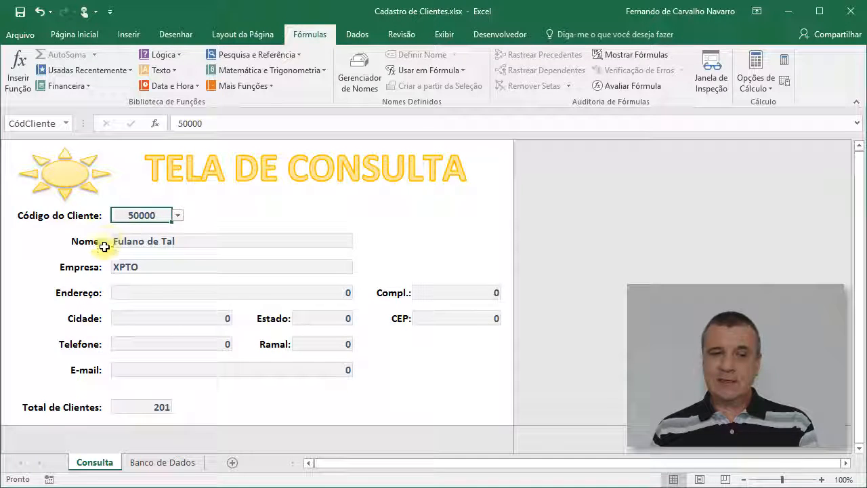
pyautogui.click(172, 215)
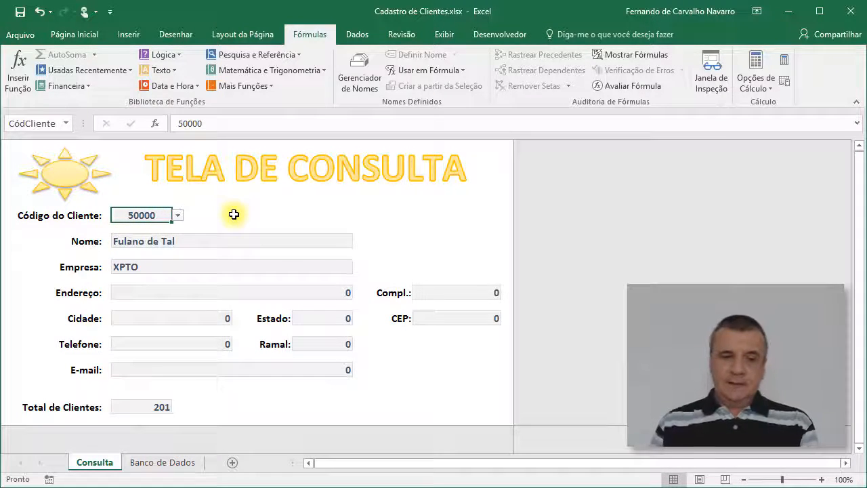